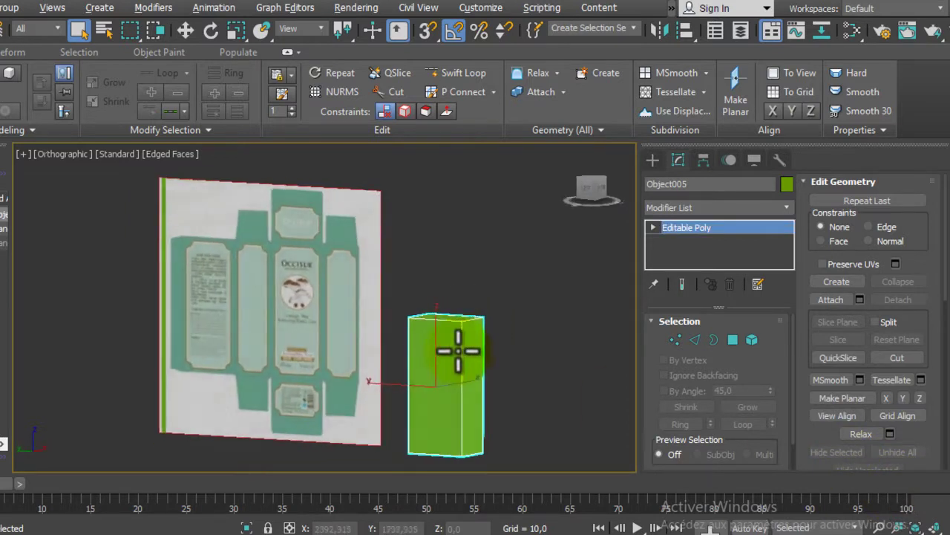
# Add a UVW Map modifier with Planar mapping above Editable Poly on Object005.
pyautogui.click(708, 209)
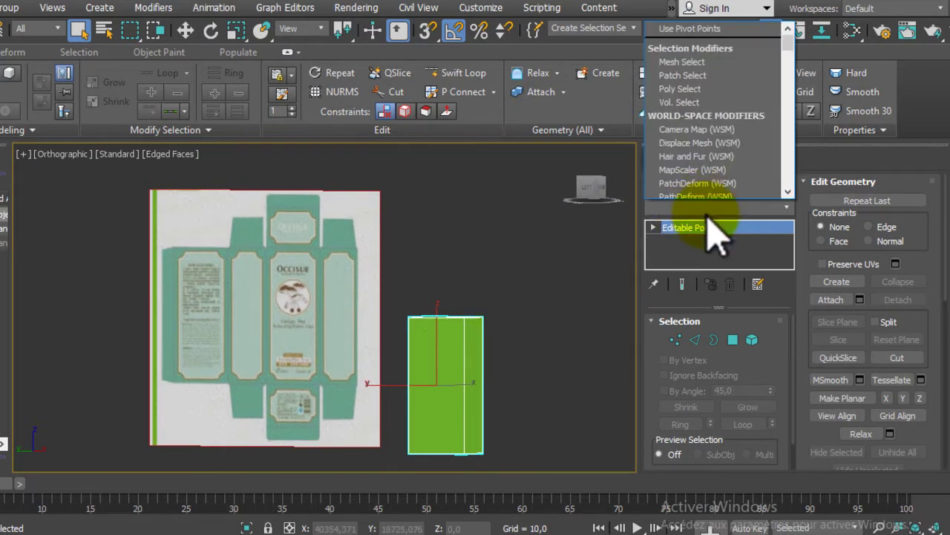
pyautogui.scroll(-1, 718, 182)
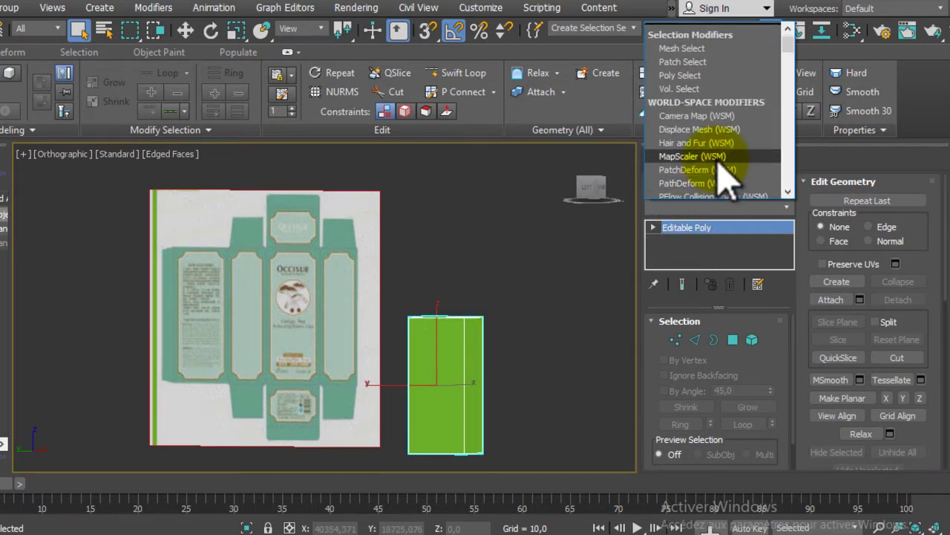
pyautogui.press('u')
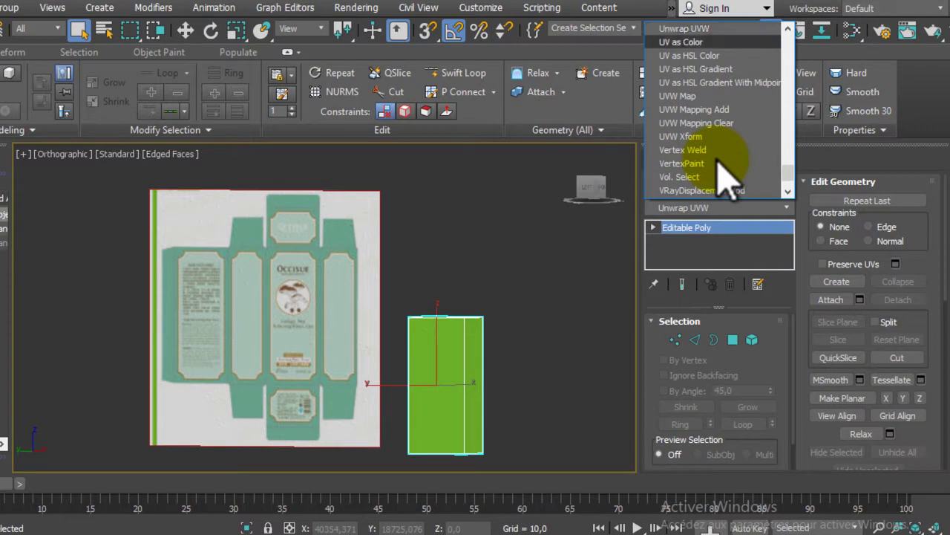
pyautogui.press('u')
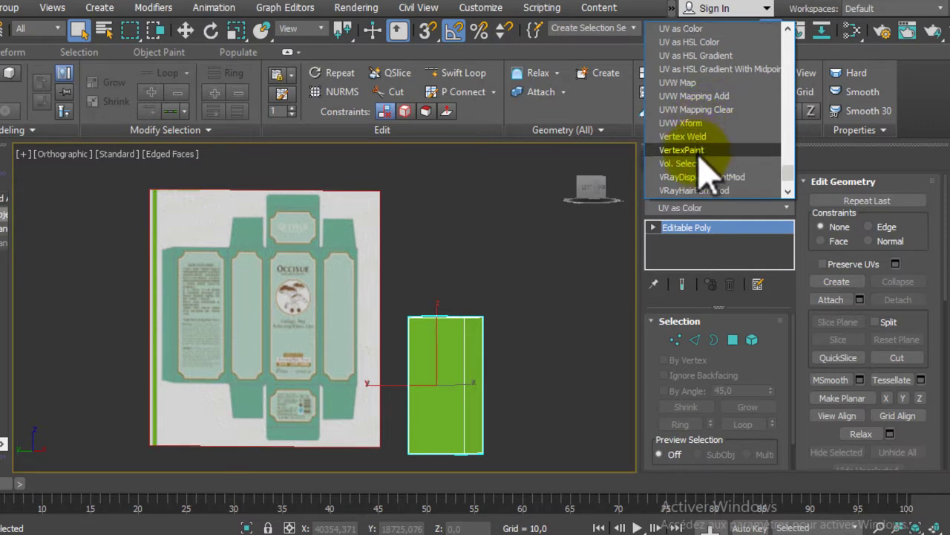
pyautogui.click(680, 83)
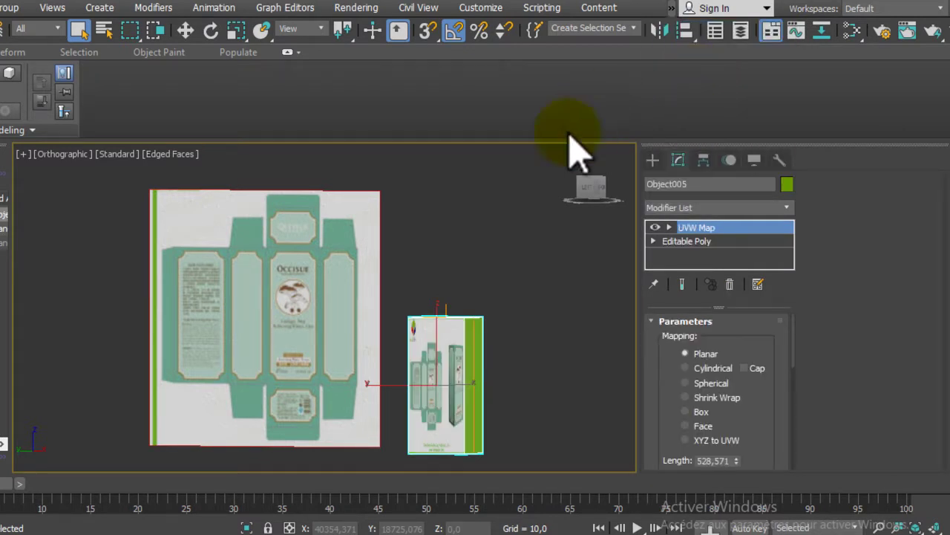
# Switch UVW Map to Box with a 1000 x 1000 x 1000 gizmo, then convert to Editable Poly.
pyautogui.keyDown('alt'); pyautogui.moveTo(507, 362); pyautogui.dragTo(468, 382, button='middle'); pyautogui.keyUp('alt')
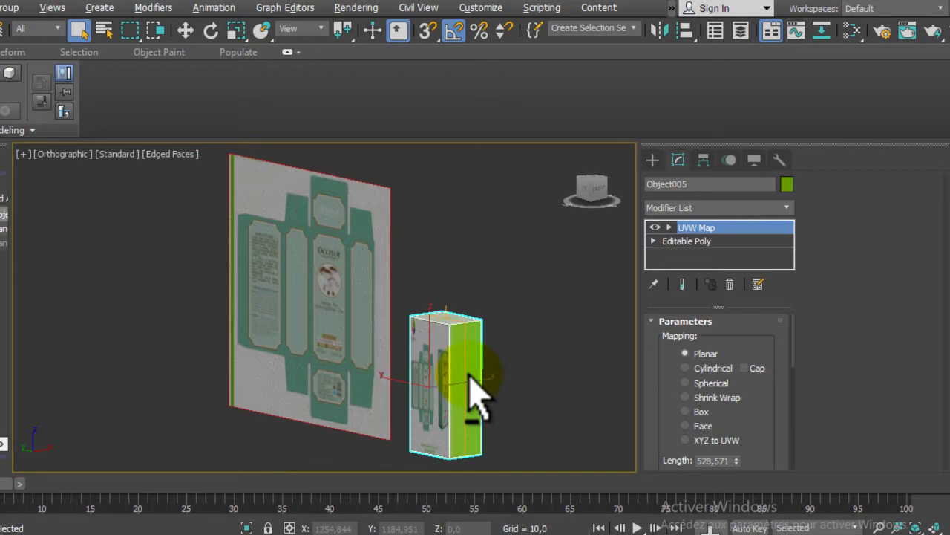
pyautogui.click(697, 414)
pyautogui.moveTo(760, 409); pyautogui.dragTo(753, 304)
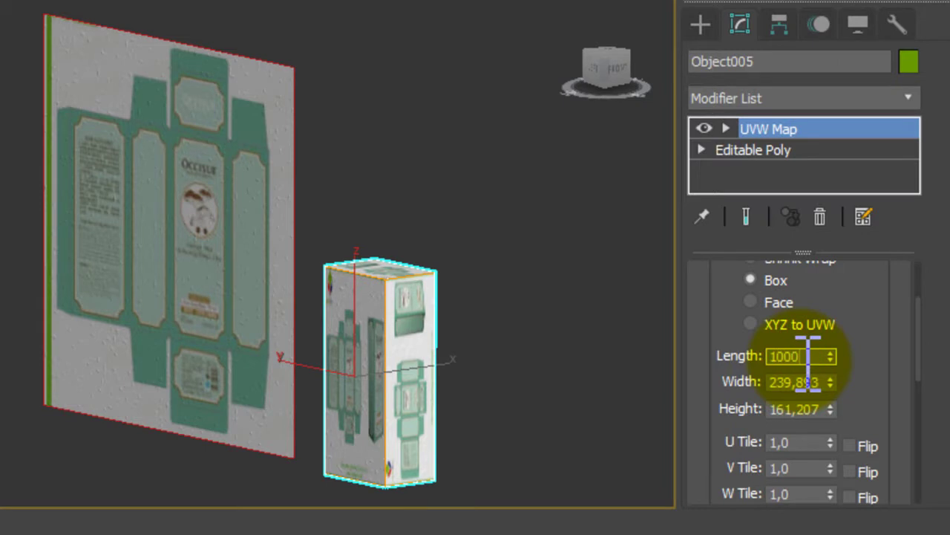
pyautogui.press('Tab')
pyautogui.write('00')
pyautogui.press('Tab')
pyautogui.write('1000')
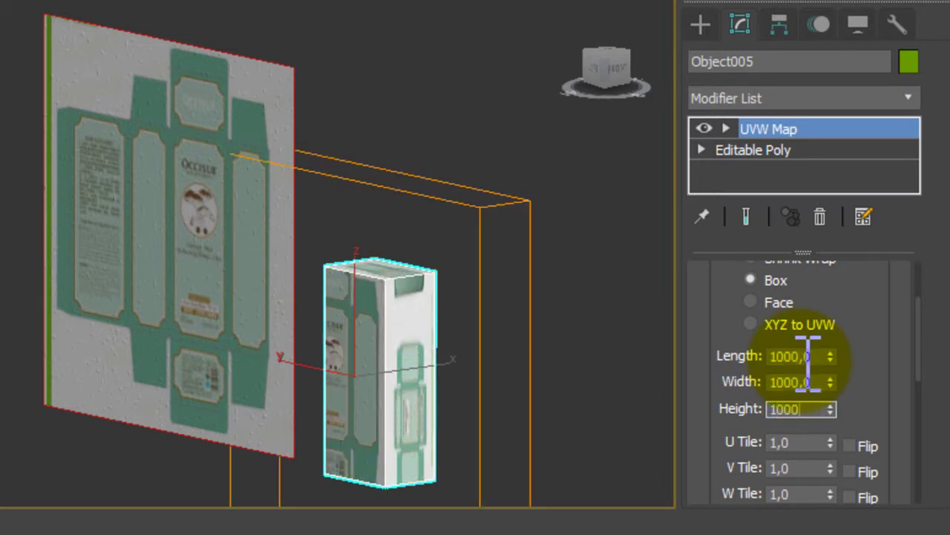
pyautogui.press('Return')
pyautogui.rightClick(586, 335)
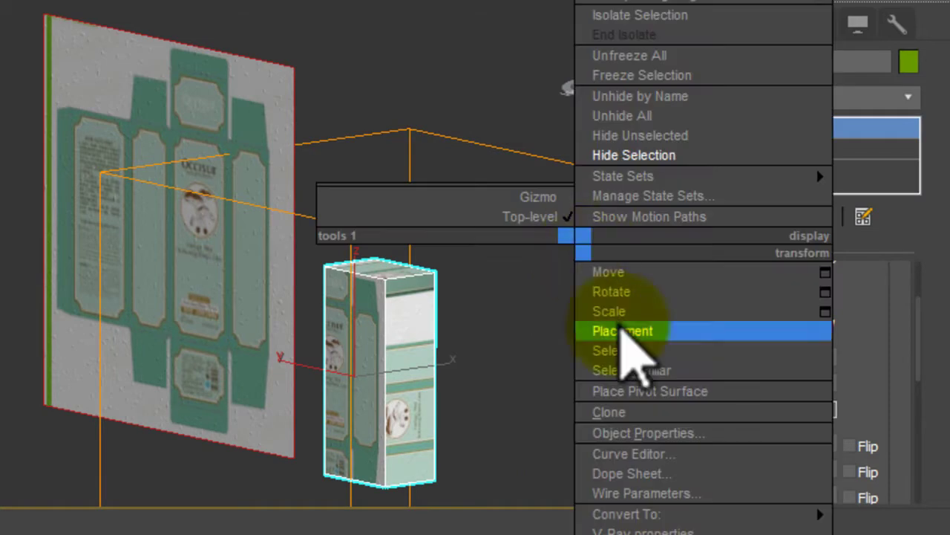
pyautogui.click(887, 529)
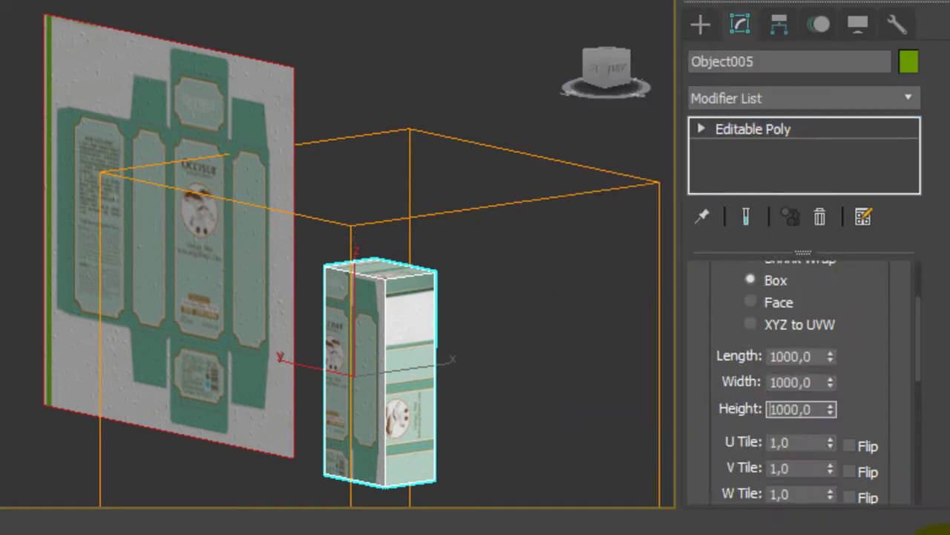
# Add an Unwrap UVW modifier to Object005 from the Modifier List, filtered by 'u'.
pyautogui.click(802, 98)
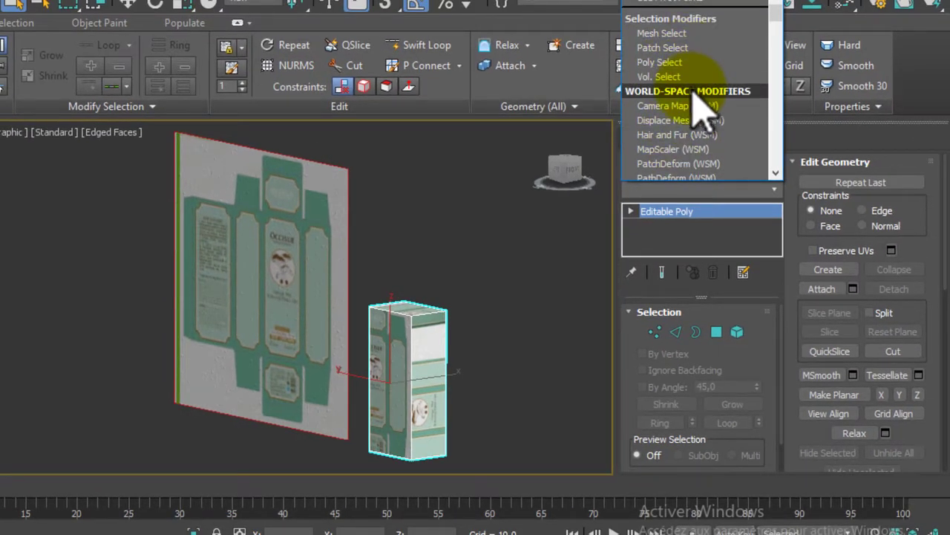
pyautogui.write('u')
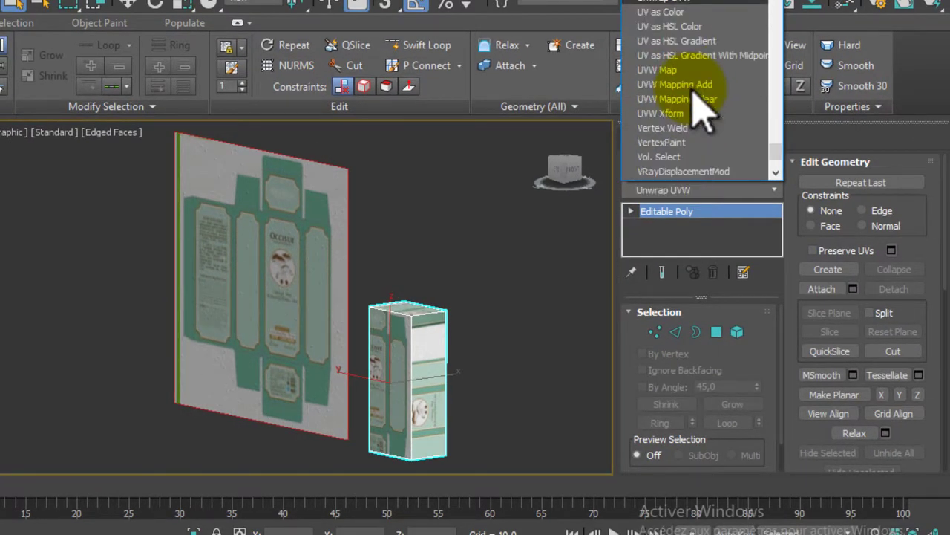
pyautogui.click(689, 22)
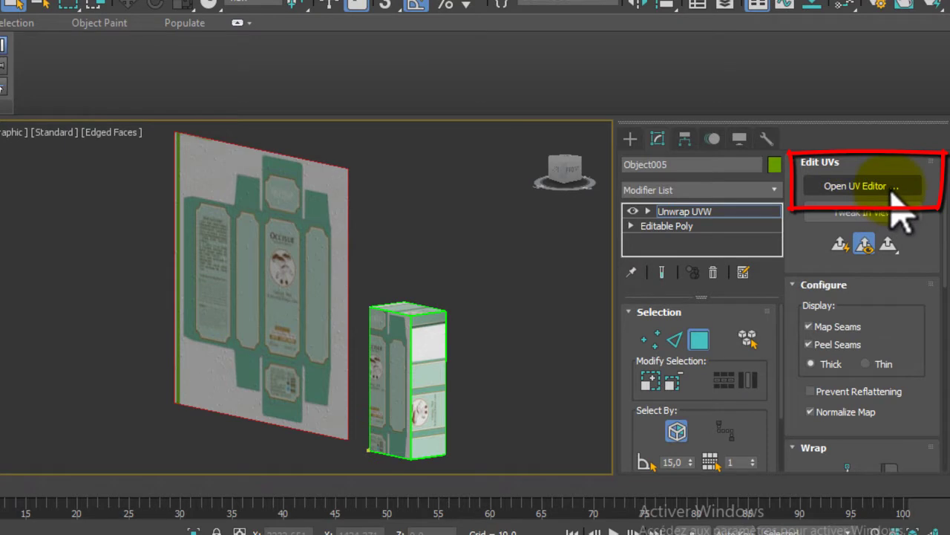
# Open the UV Editor and dock it beside the 3D viewport.
pyautogui.click(835, 186)
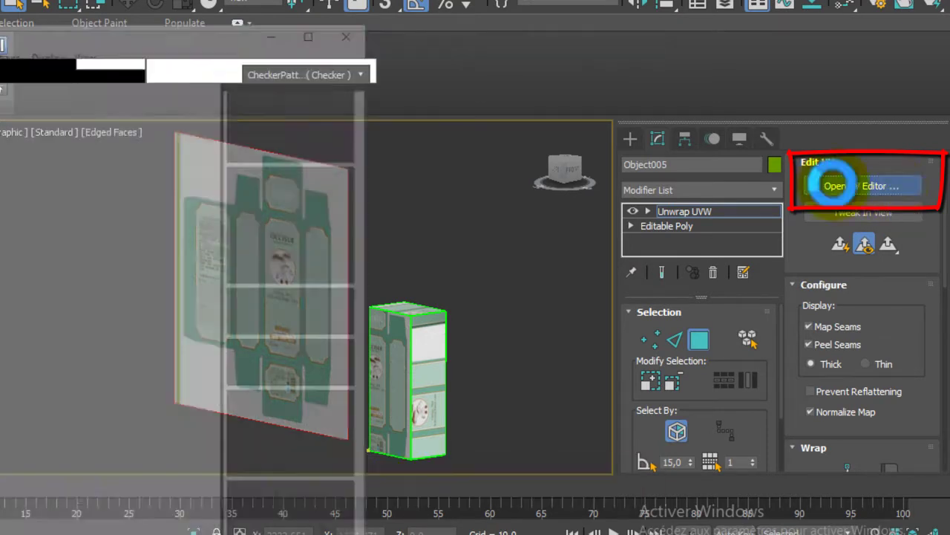
pyautogui.moveTo(127, 37); pyautogui.dragTo(701, 6)
pyautogui.moveTo(223, 275); pyautogui.dragTo(255, 297, button='middle')
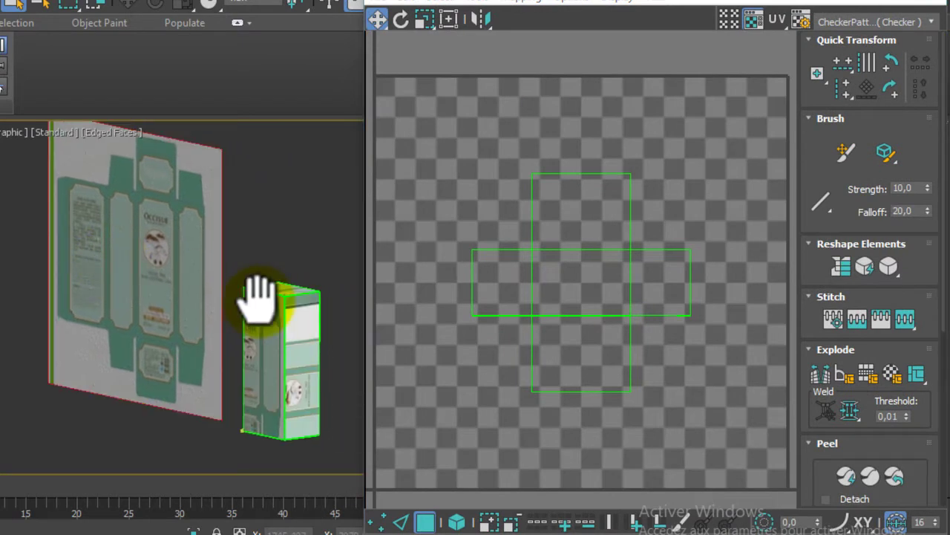
# Select the box's front face and move its UV shell to the checker's right edge.
pyautogui.click(178, 315)
pyautogui.moveTo(178, 315)
pyautogui.keyDown('alt'); pyautogui.mouseDown(button='middle')
pyautogui.moveTo(314, 310)
pyautogui.moveTo(317, 293)
pyautogui.moveTo(308, 308)
pyautogui.moveTo(283, 305)
pyautogui.moveTo(244, 319)
pyautogui.moveTo(266, 327)
pyautogui.mouseUp(button='middle'); pyautogui.keyUp('alt')
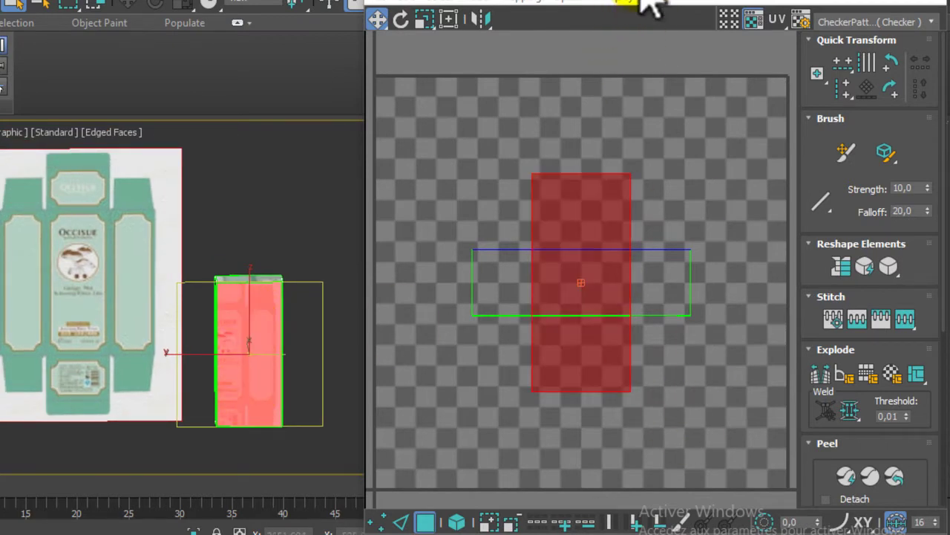
pyautogui.moveTo(643, 4); pyautogui.dragTo(645, 0)
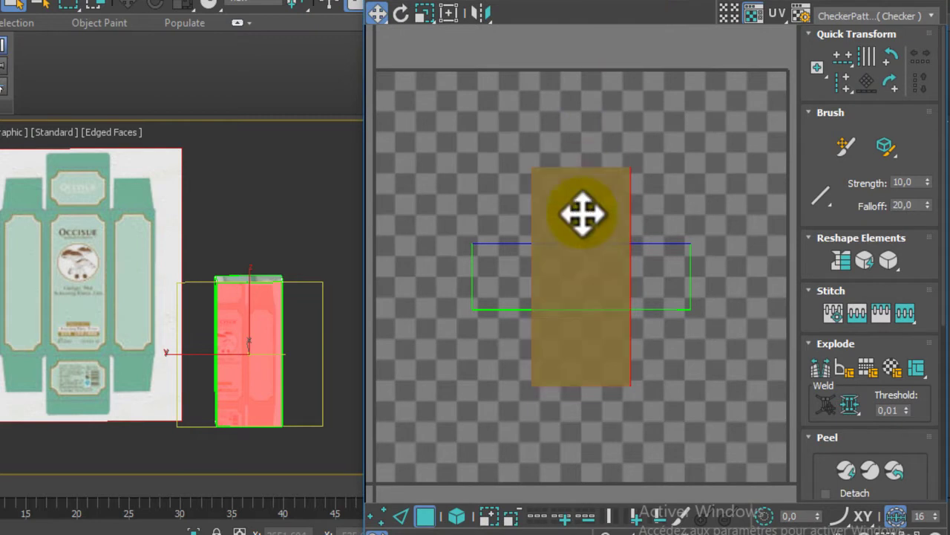
pyautogui.moveTo(565, 205); pyautogui.dragTo(711, 172)
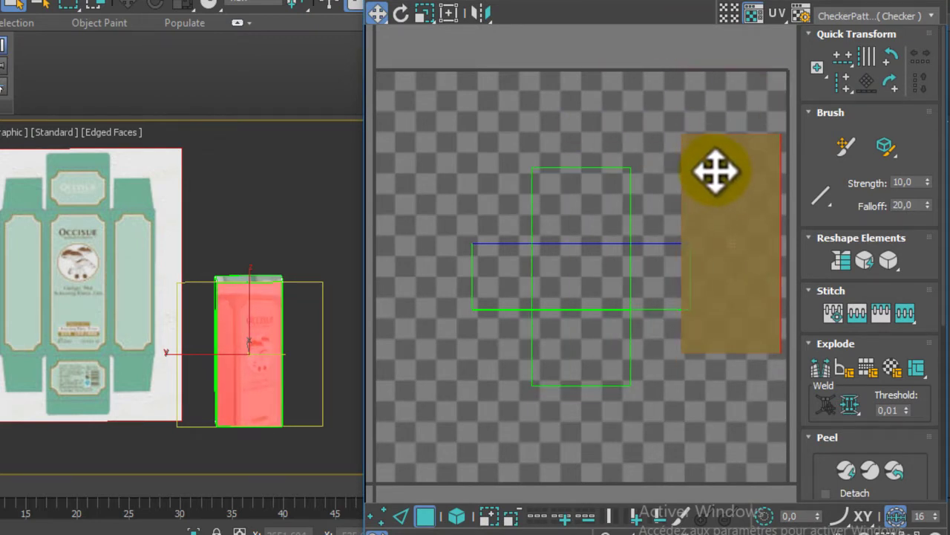
pyautogui.scroll(-3, 446, 233)
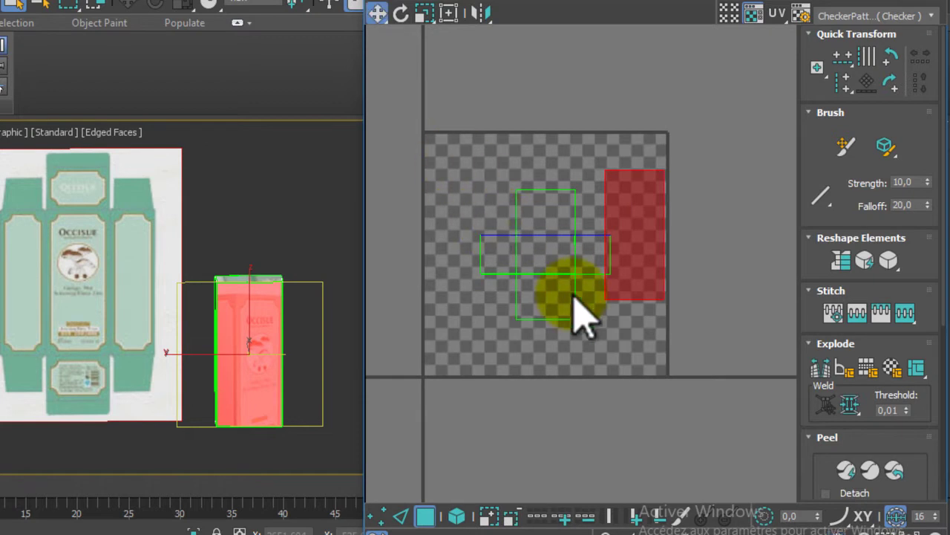
# Move the cross-shaped UV shell outside the checker's top-right and the rectangle shell left onto the checker.
pyautogui.click(551, 238)
pyautogui.moveTo(538, 257); pyautogui.dragTo(714, 132)
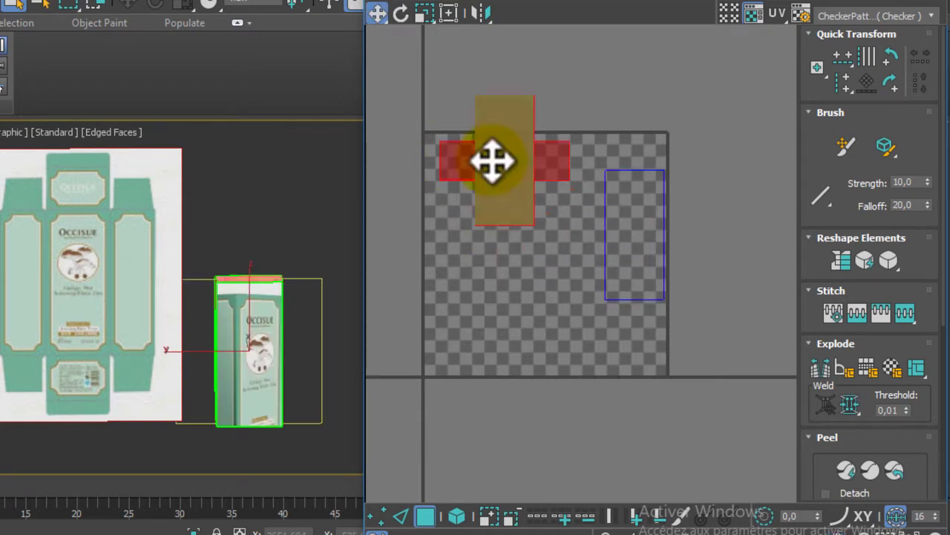
pyautogui.click(628, 212)
pyautogui.moveTo(629, 214); pyautogui.dragTo(525, 223)
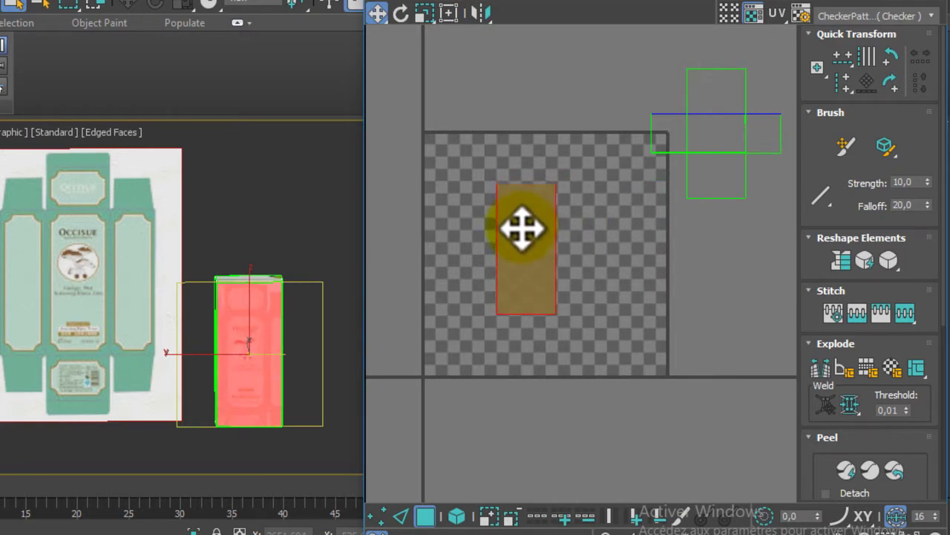
# Pan and zoom the 3D view to inspect the package texture on the box's side face.
pyautogui.scroll(2, 222, 324)
pyautogui.scroll(4, 223, 324)
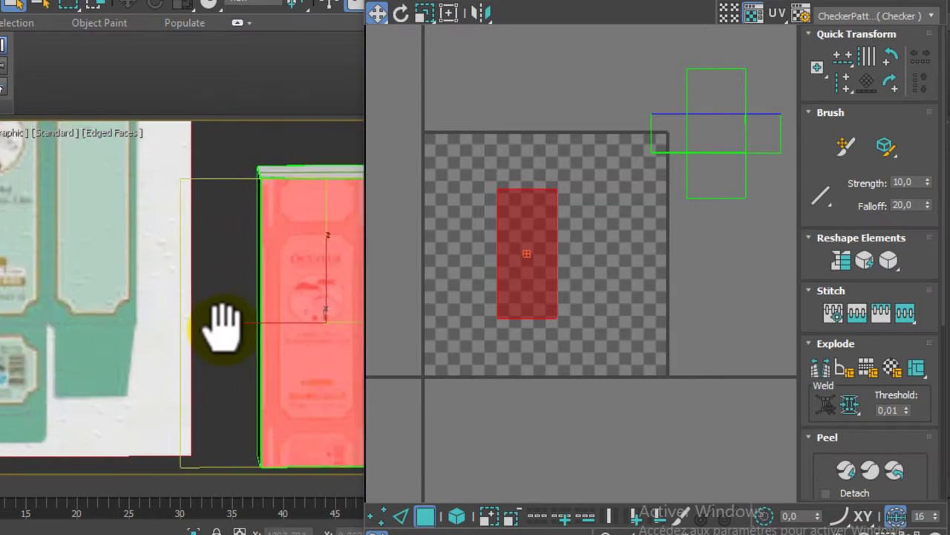
pyautogui.moveTo(173, 303); pyautogui.dragTo(168, 282, button='middle')
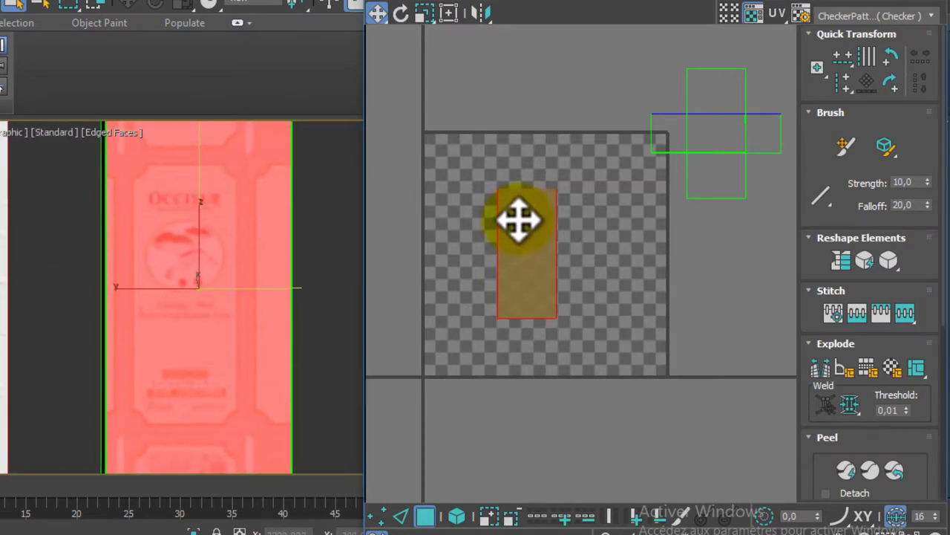
pyautogui.click(217, 221)
pyautogui.scroll(-2, 217, 221)
pyautogui.moveTo(212, 218)
pyautogui.mouseDown(button='middle')
pyautogui.moveTo(231, 218)
pyautogui.moveTo(133, 265)
pyautogui.mouseUp(button='middle')
pyautogui.scroll(4, 233, 218)
pyautogui.scroll(-2, 235, 211)
pyautogui.moveTo(308, 340)
pyautogui.mouseDown(button='middle')
pyautogui.moveTo(160, 238)
pyautogui.moveTo(186, 272)
pyautogui.moveTo(146, 256)
pyautogui.mouseUp(button='middle')
pyautogui.scroll(-2, 117, 213)
pyautogui.scroll(1, 159, 244)
pyautogui.scroll(1, 152, 256)
# Nudge the rectangle UV shell right to centre it on the checker, then reselect it.
pyautogui.click(538, 232)
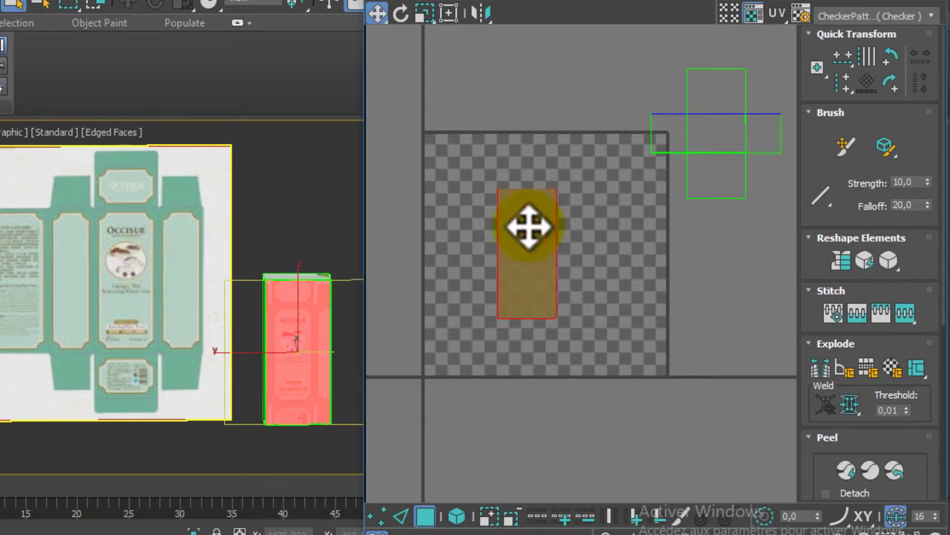
pyautogui.moveTo(528, 227); pyautogui.dragTo(574, 231)
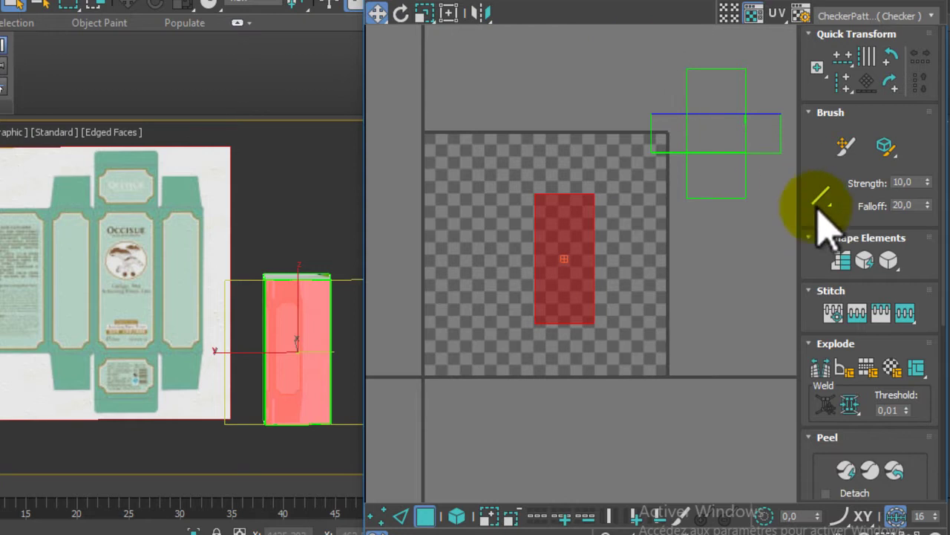
pyautogui.hotkey('ctrl', 'i')
pyautogui.click(576, 228)
pyautogui.click(576, 145)
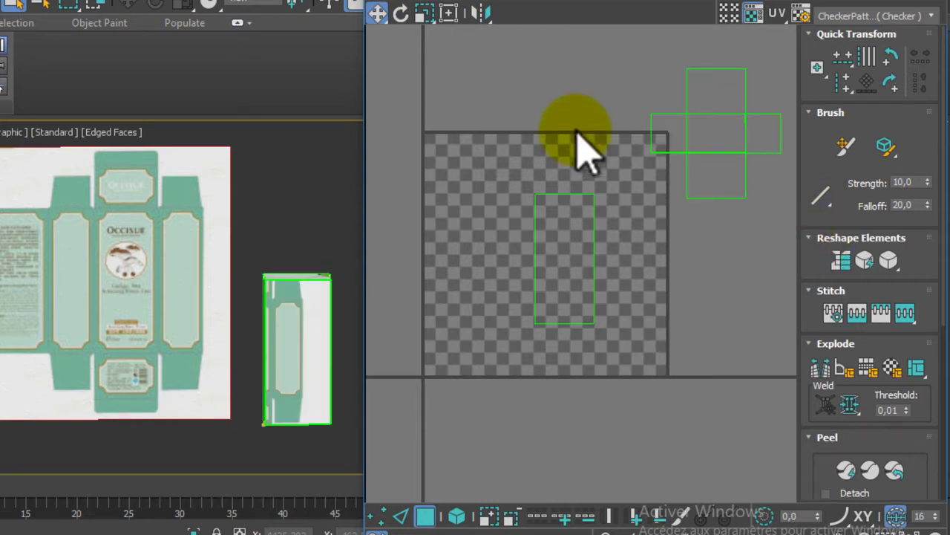
pyautogui.click(552, 249)
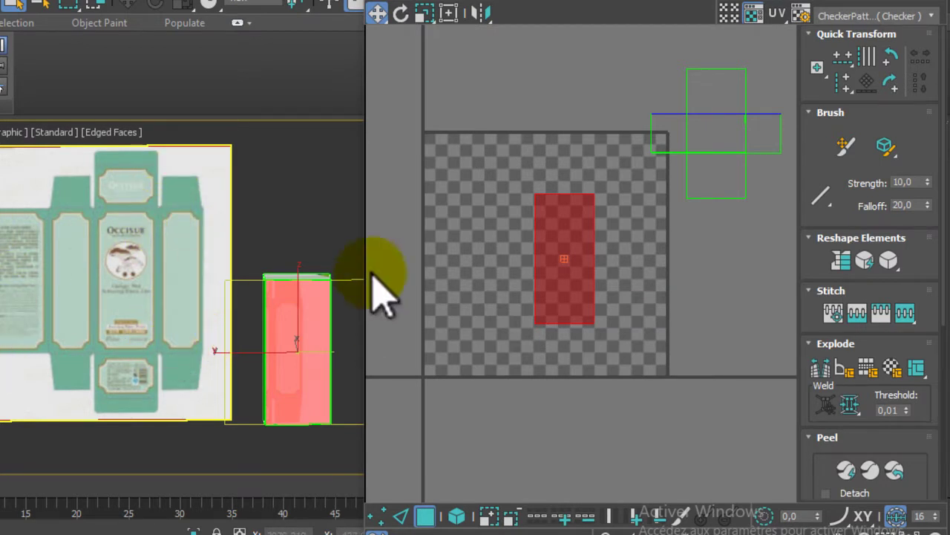
# Select the rectangle shell's left border edge and stitch the neighbouring face onto it.
pyautogui.click(580, 402)
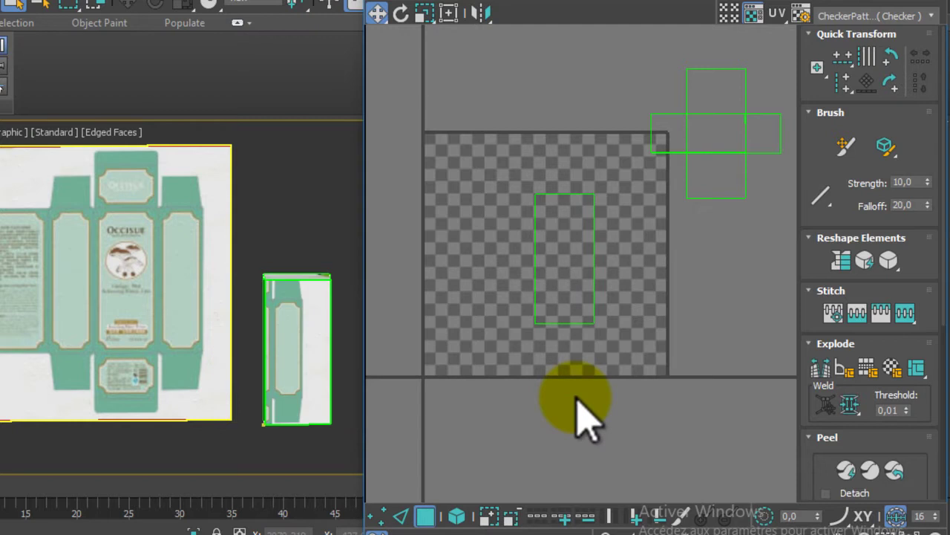
pyautogui.click(401, 516)
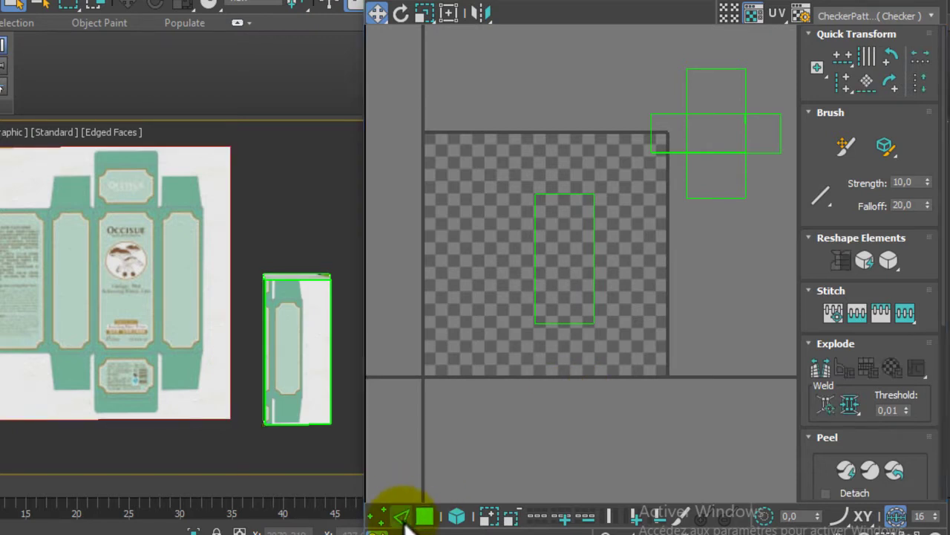
pyautogui.click(536, 253)
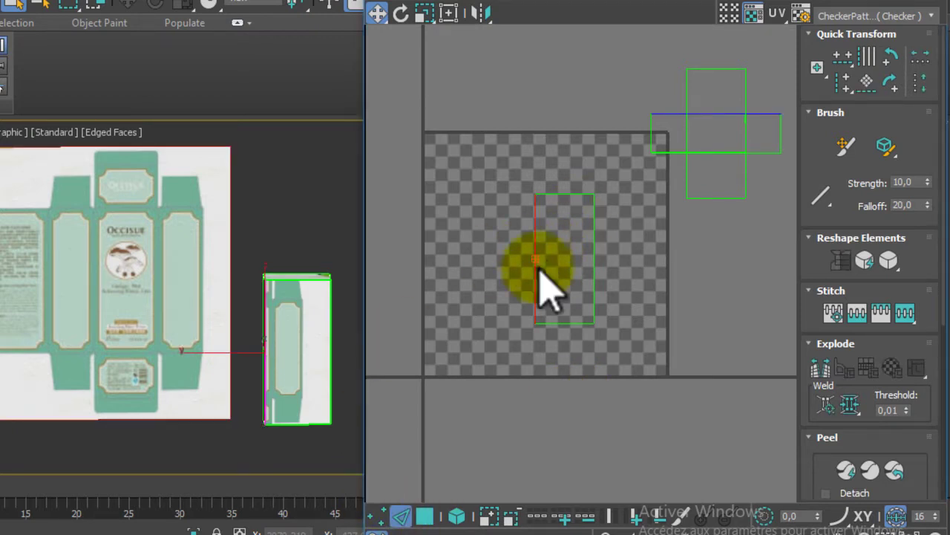
pyautogui.scroll(4, 89, 297)
pyautogui.moveTo(89, 297); pyautogui.dragTo(67, 301, button='middle')
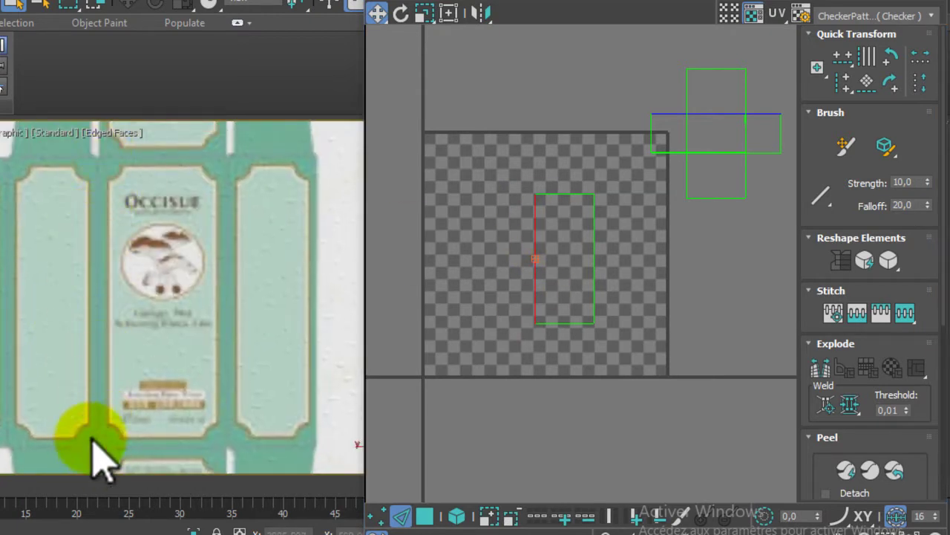
pyautogui.moveTo(632, 159); pyautogui.dragTo(632, 177, button='middle')
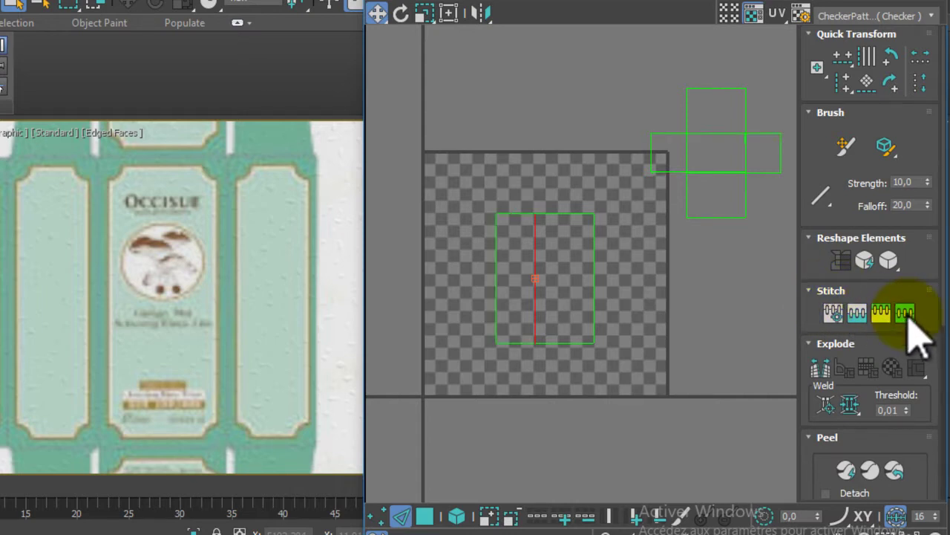
# Stitch the next side panel onto the shell along its right border edge.
pyautogui.scroll(2, 559, 297)
pyautogui.scroll(3, 562, 276)
pyautogui.scroll(-3, 562, 275)
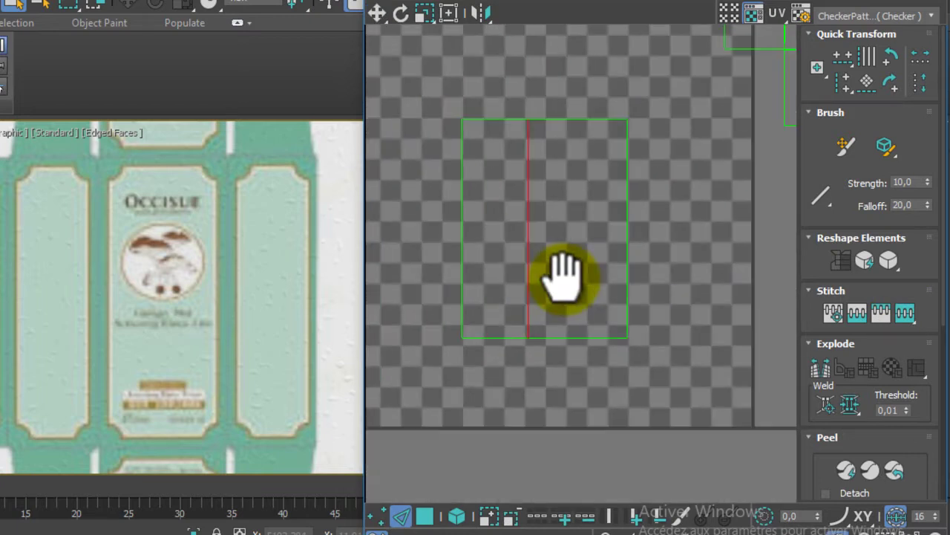
pyautogui.scroll(-2, 562, 276)
pyautogui.moveTo(562, 276); pyautogui.dragTo(578, 294, button='middle')
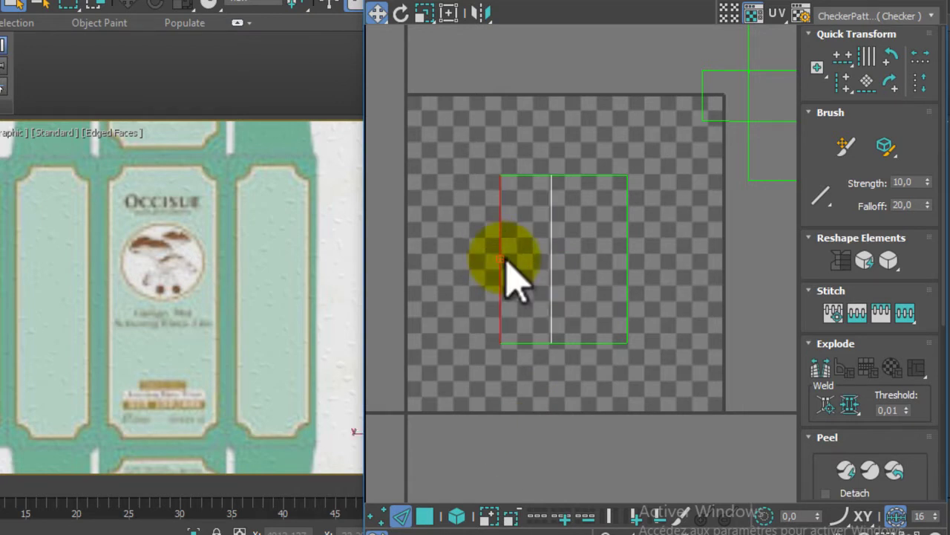
pyautogui.moveTo(63, 265); pyautogui.dragTo(171, 261, button='middle')
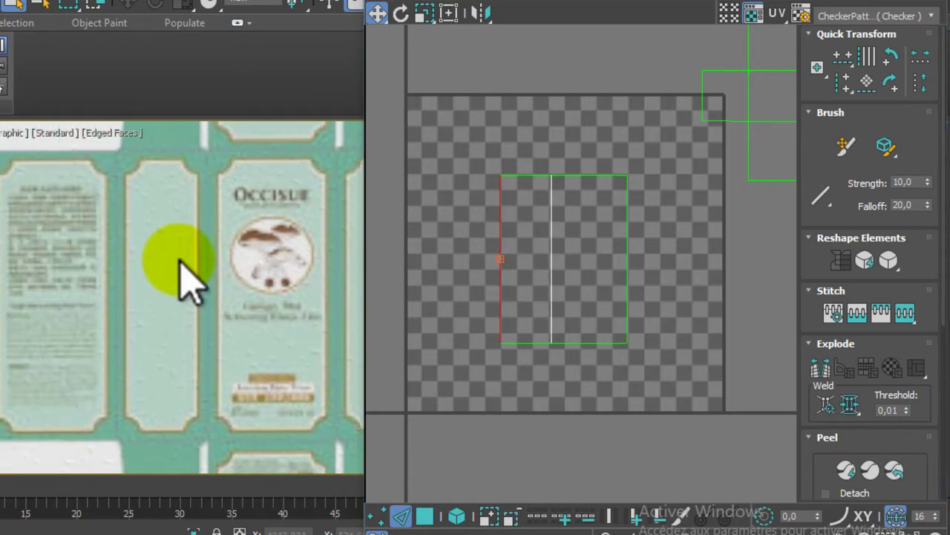
pyautogui.scroll(-2, 690, 297)
pyautogui.moveTo(689, 297); pyautogui.dragTo(637, 307, button='middle')
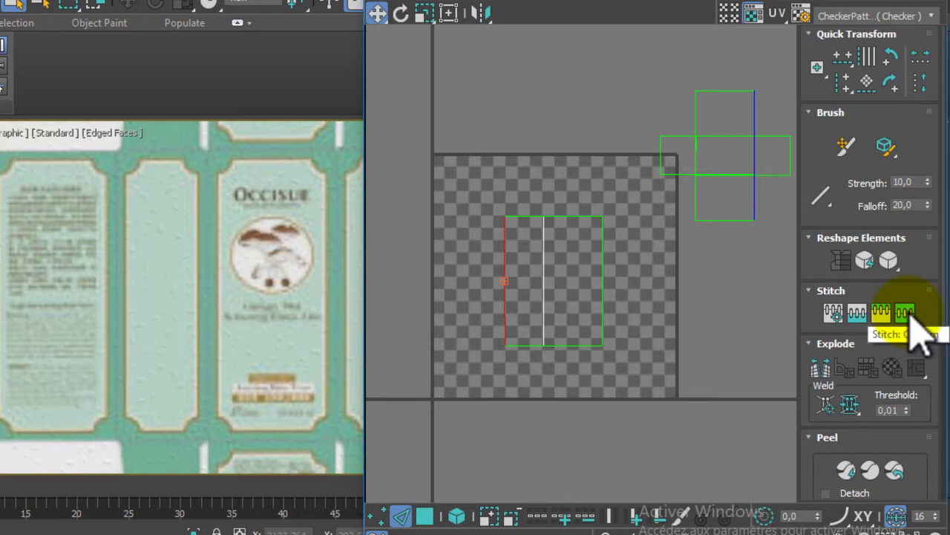
pyautogui.moveTo(254, 265); pyautogui.dragTo(124, 264, button='middle')
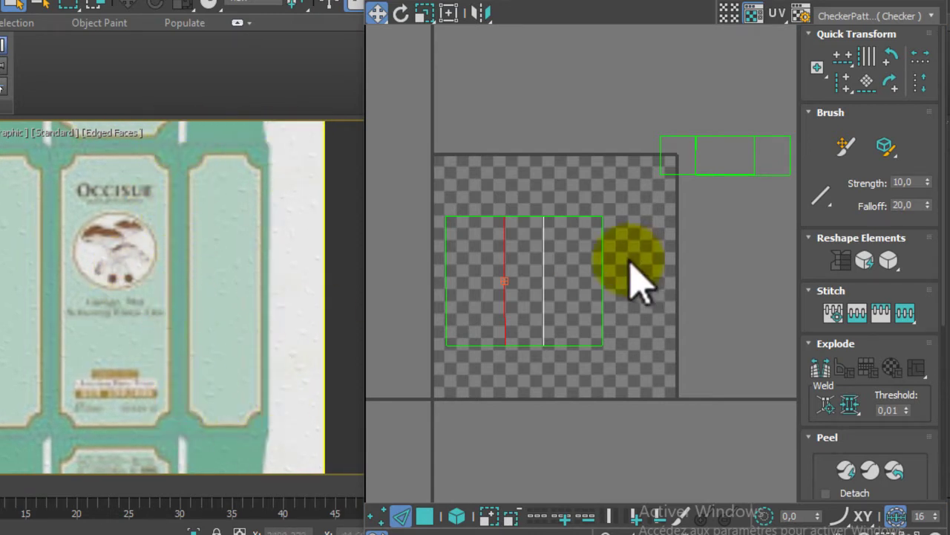
pyautogui.click(601, 265)
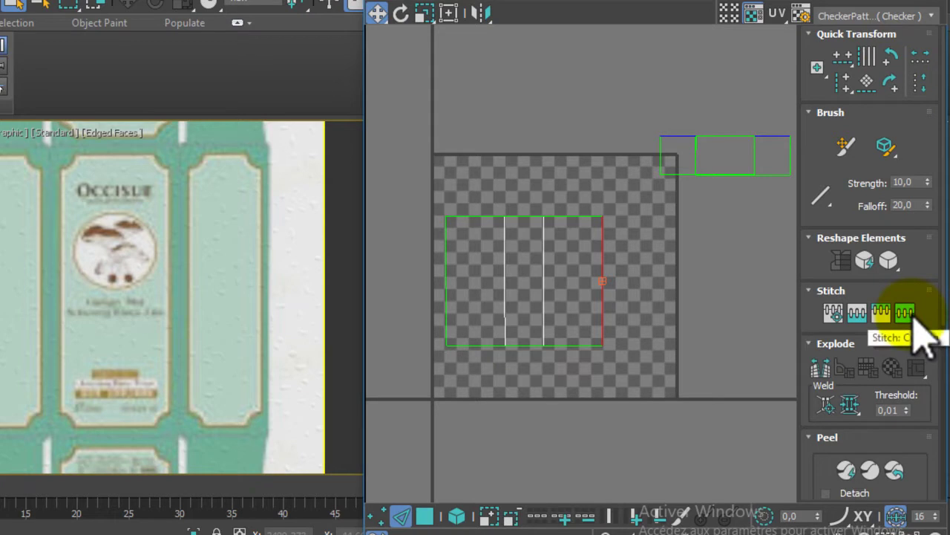
# Stitch the loose top and bottom flaps on, then marquee-select the whole cross-shaped layout.
pyautogui.moveTo(622, 252); pyautogui.dragTo(642, 234, button='middle')
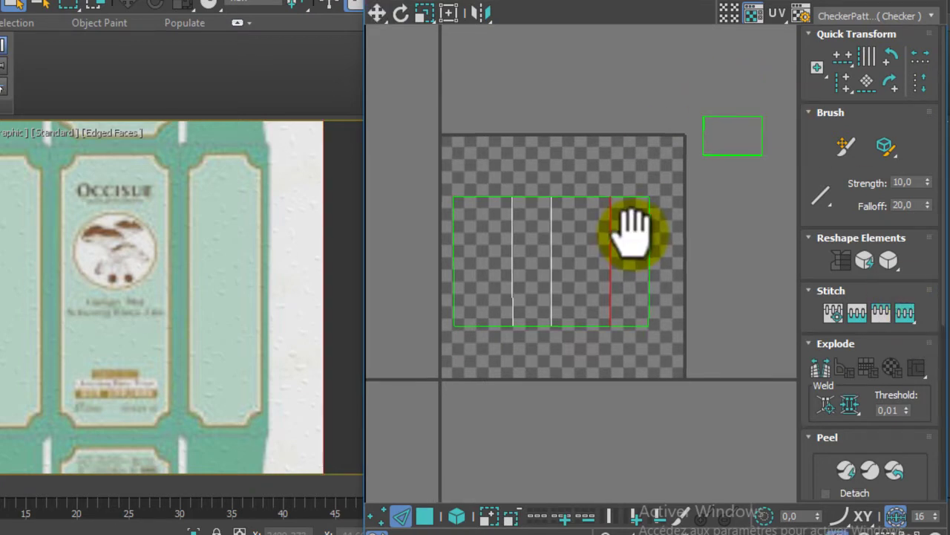
pyautogui.moveTo(87, 176); pyautogui.dragTo(85, 315, button='middle')
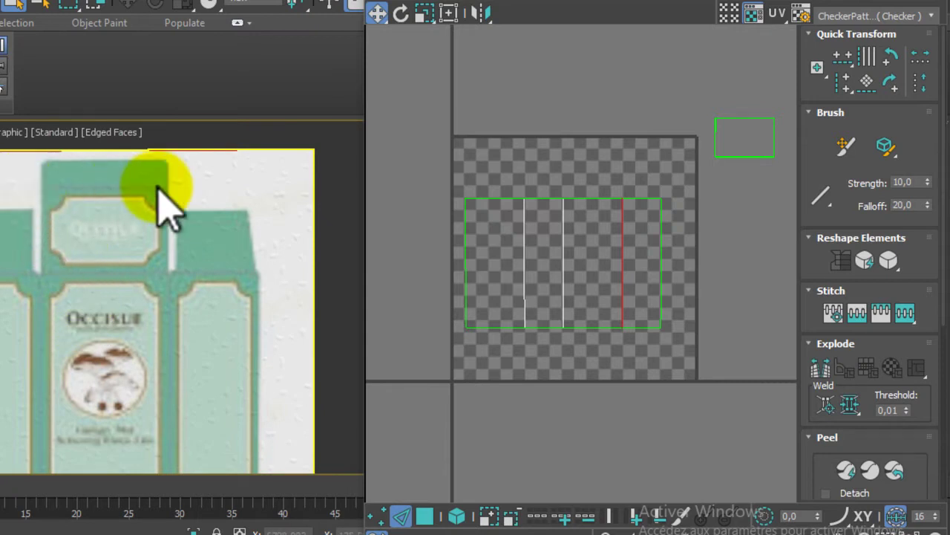
pyautogui.scroll(-2, 89, 364)
pyautogui.moveTo(89, 364); pyautogui.dragTo(97, 263, button='middle')
pyautogui.moveTo(130, 360)
pyautogui.mouseDown(button='middle')
pyautogui.moveTo(134, 233)
pyautogui.moveTo(144, 223)
pyautogui.moveTo(93, 197)
pyautogui.mouseUp(button='middle')
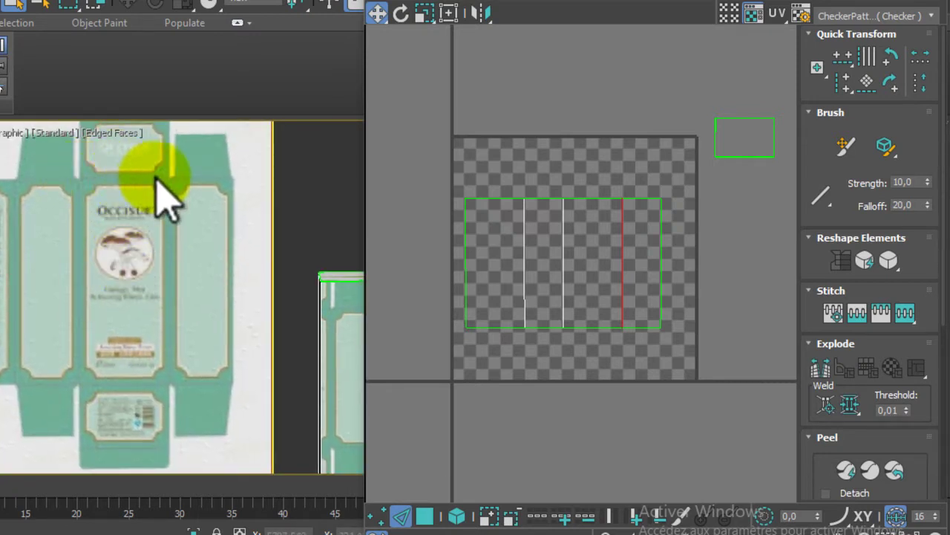
pyautogui.click(592, 199)
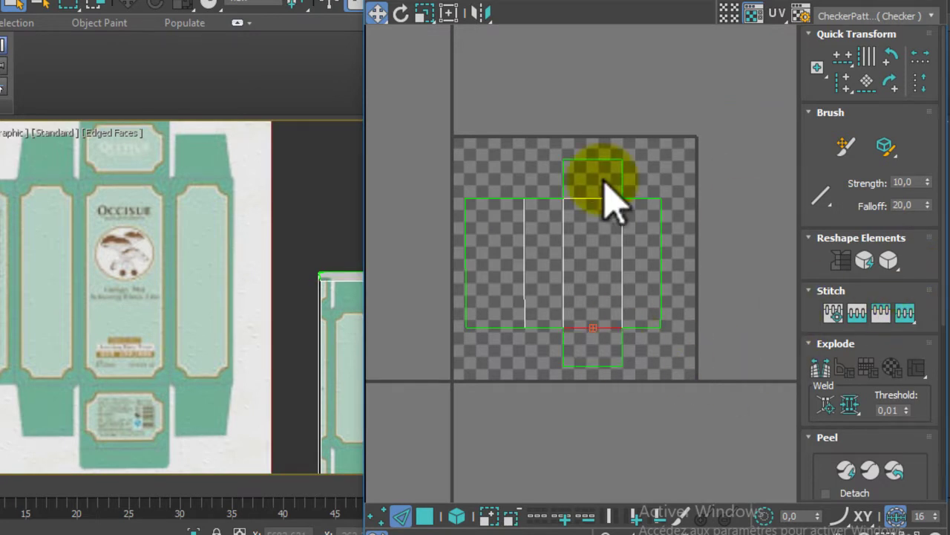
pyautogui.scroll(-2, 179, 268)
pyautogui.moveTo(178, 267)
pyautogui.mouseDown(button='middle')
pyautogui.moveTo(185, 238)
pyautogui.moveTo(217, 261)
pyautogui.mouseUp(button='middle')
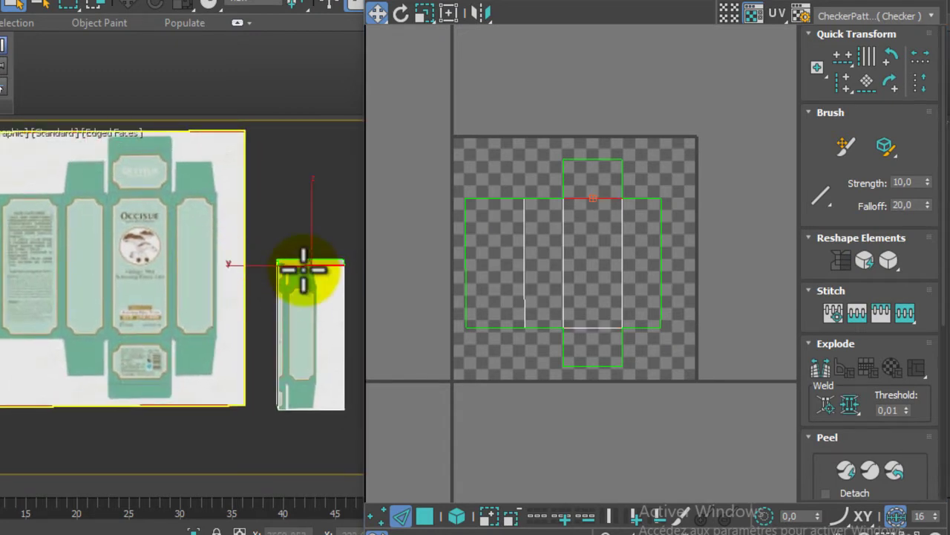
pyautogui.moveTo(329, 297); pyautogui.dragTo(307, 308, button='middle')
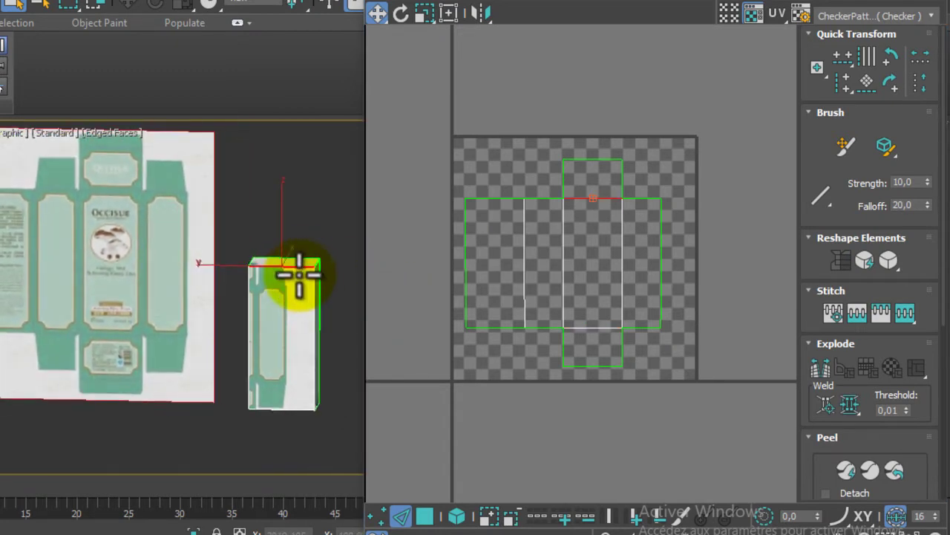
pyautogui.moveTo(737, 107); pyautogui.dragTo(445, 389)
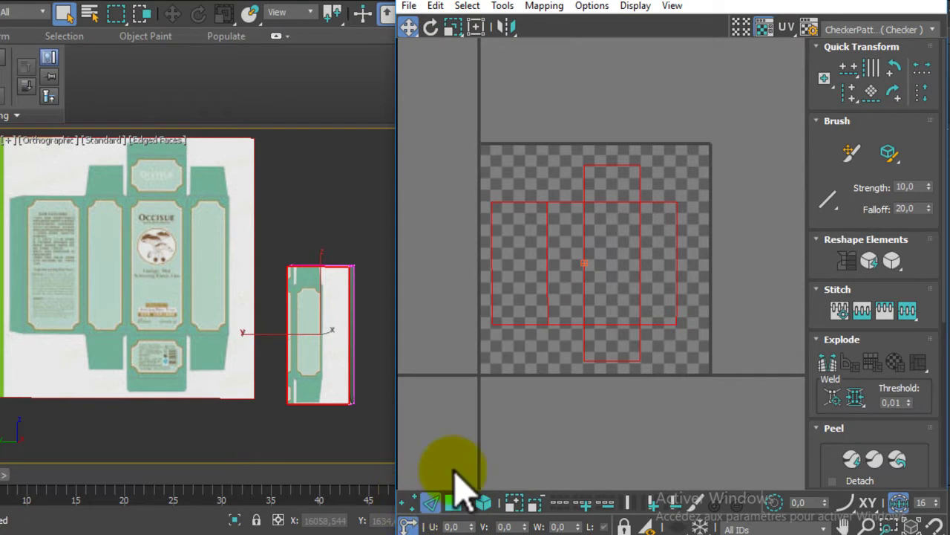
# Move the selected UV layout up and to the left.
pyautogui.moveTo(585, 205); pyautogui.dragTo(545, 198)
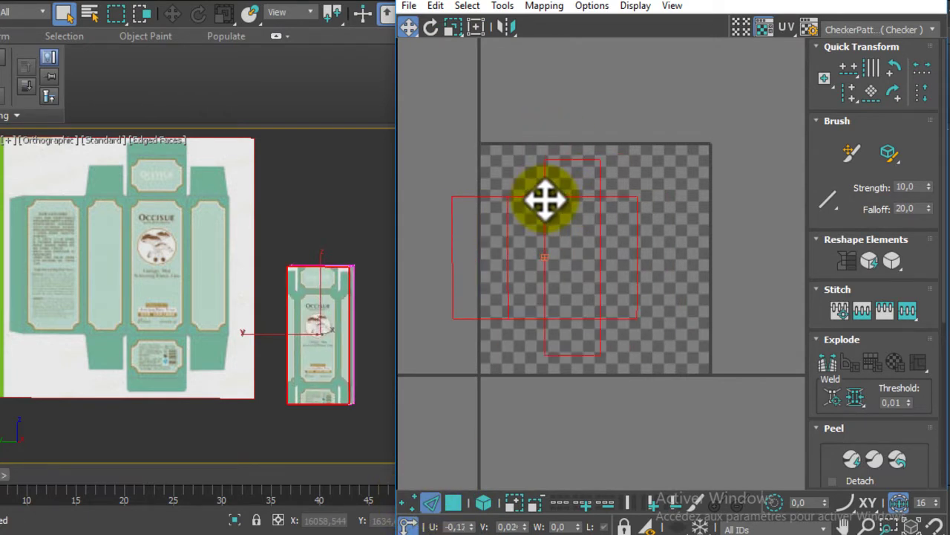
pyautogui.moveTo(445, 266)
pyautogui.mouseDown(button='middle')
pyautogui.moveTo(250, 297)
pyautogui.moveTo(298, 329)
pyautogui.mouseUp(button='middle')
pyautogui.scroll(2, 248, 297)
pyautogui.scroll(-1, 263, 320)
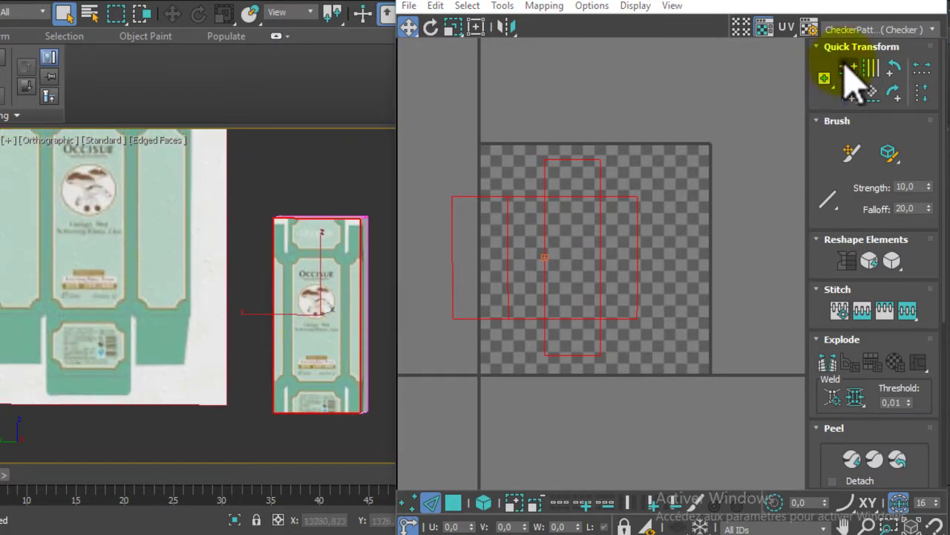
# Change the UV Editor background from UV_Checker to the Map #5 packaging artwork.
pyautogui.click(858, 35)
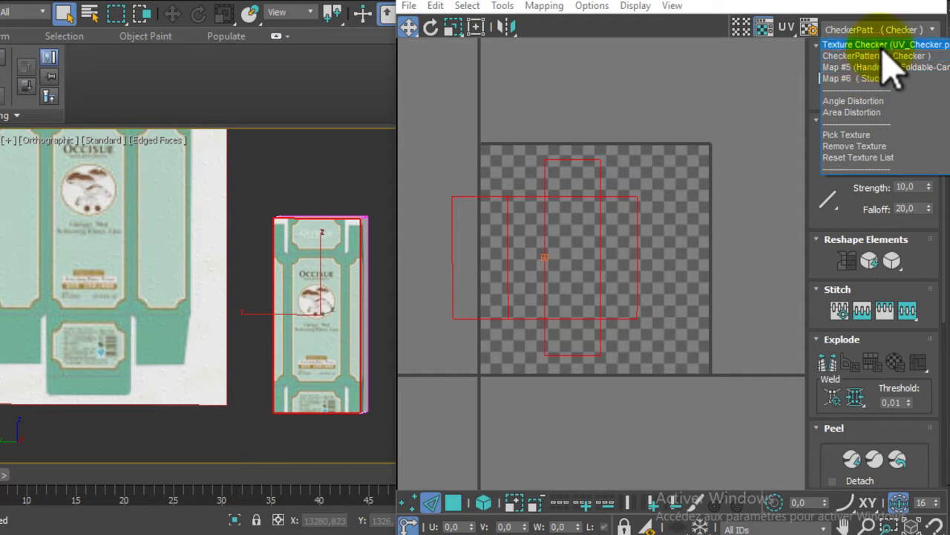
pyautogui.click(883, 45)
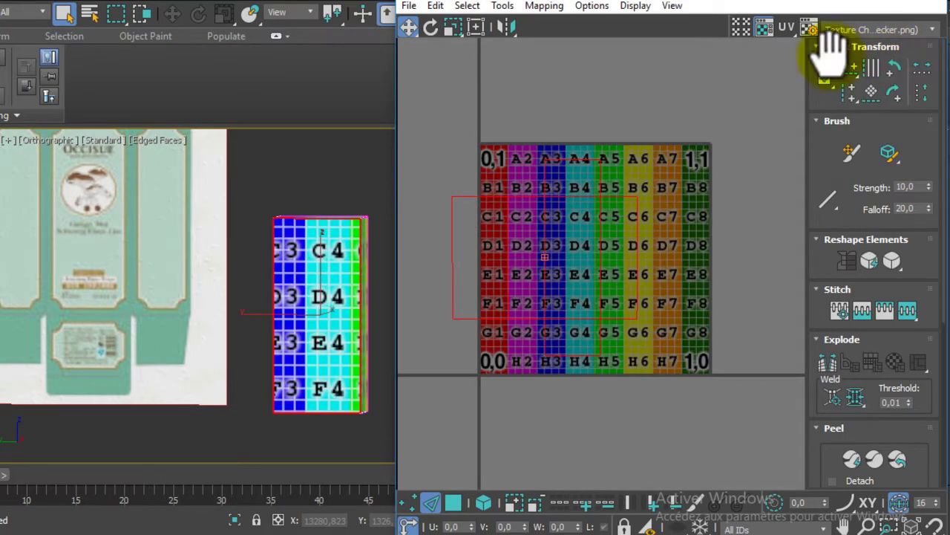
pyautogui.click(928, 31)
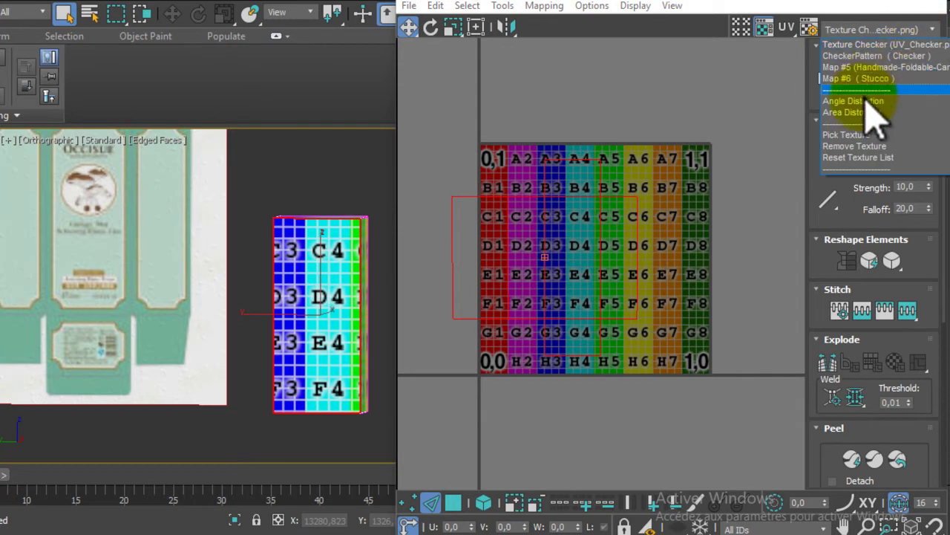
pyautogui.click(887, 67)
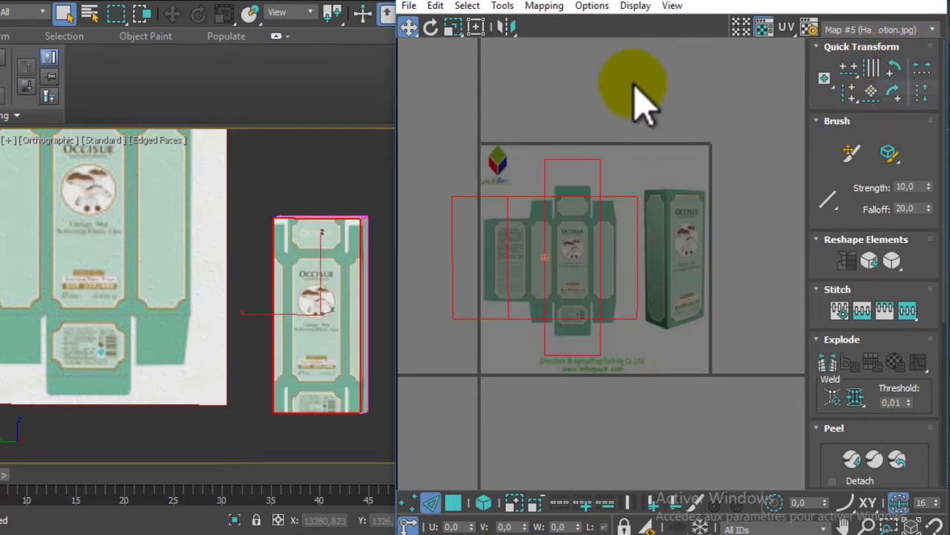
pyautogui.scroll(2, 599, 223)
pyautogui.moveTo(598, 223); pyautogui.dragTo(637, 212, button='middle')
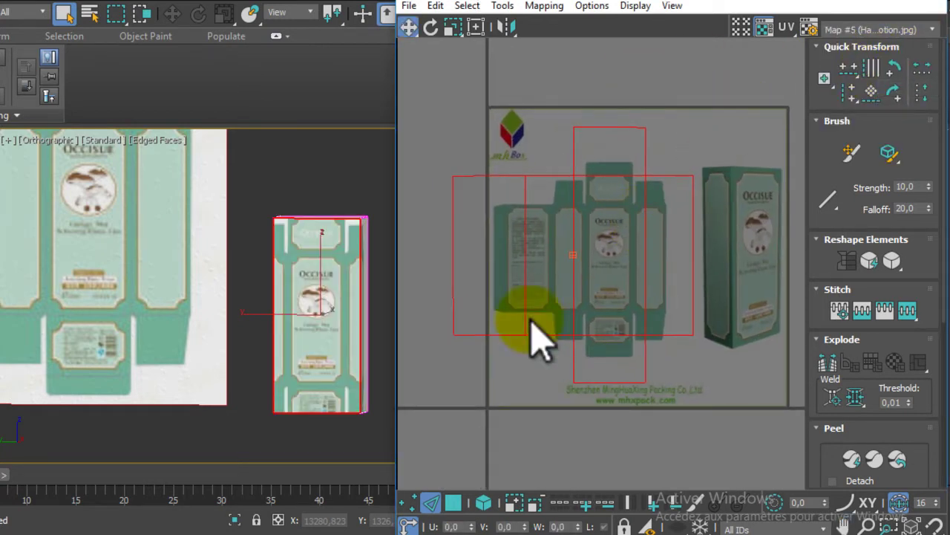
# Switch to shell selection with Freeform mode and select the entire unfolded UV shell.
pyautogui.click(483, 502)
pyautogui.click(476, 27)
pyautogui.click(550, 271)
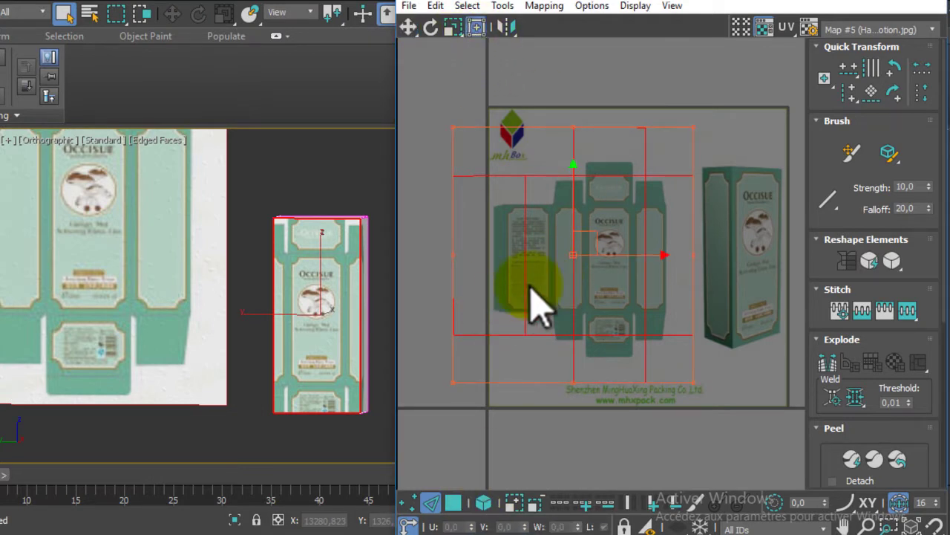
pyautogui.moveTo(495, 309); pyautogui.dragTo(552, 279)
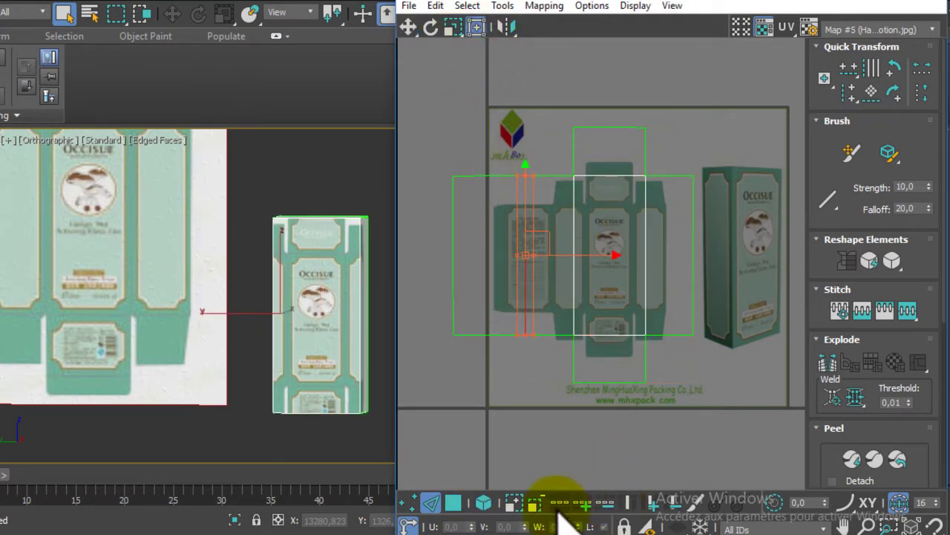
pyautogui.click(569, 244)
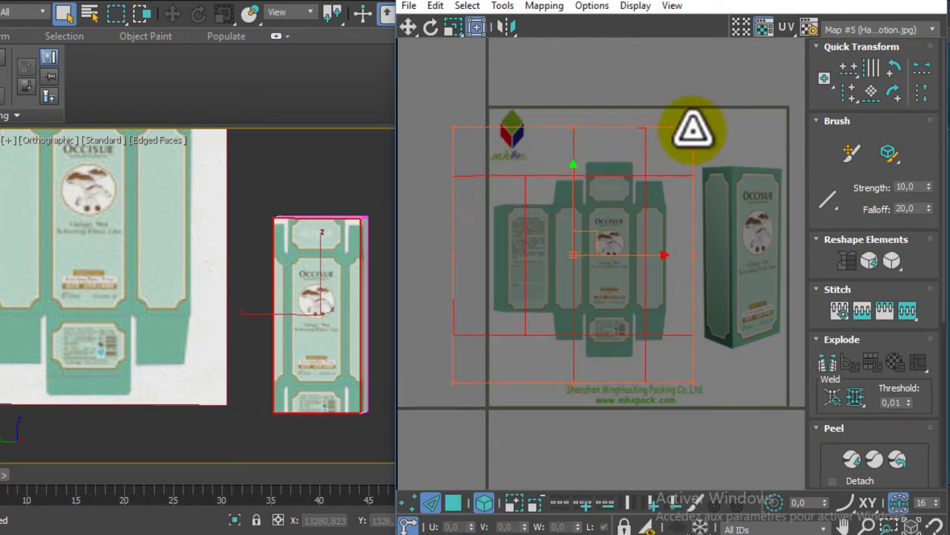
pyautogui.moveTo(692, 130); pyautogui.dragTo(695, 140)
pyautogui.hotkey('ctrl', 'z')
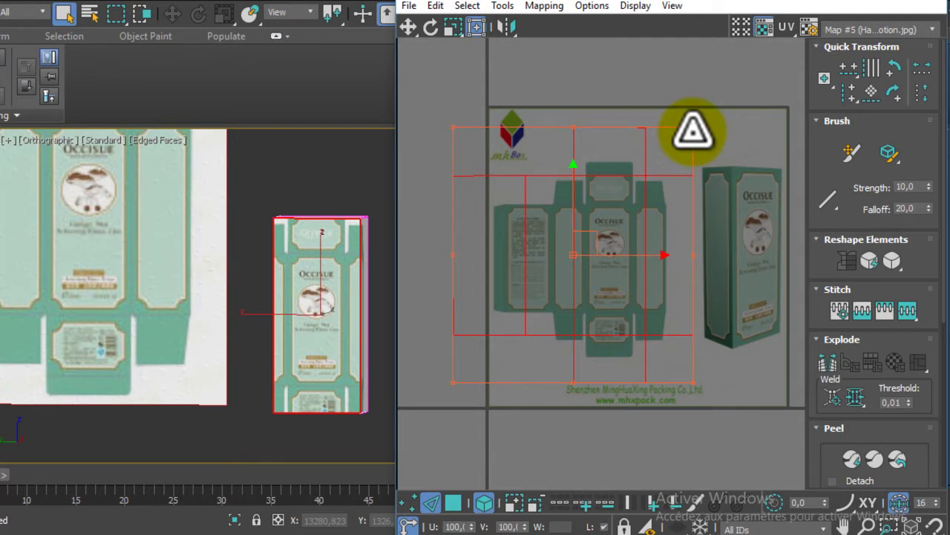
# Shrink and shift the UV shell so its faces align with the box-net artwork.
pyautogui.click(691, 130)
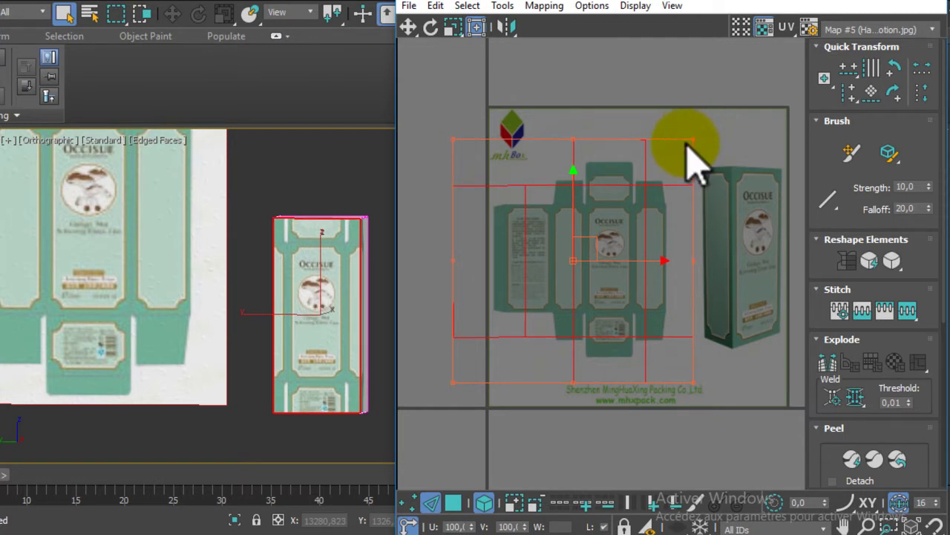
pyautogui.moveTo(692, 130); pyautogui.dragTo(610, 215)
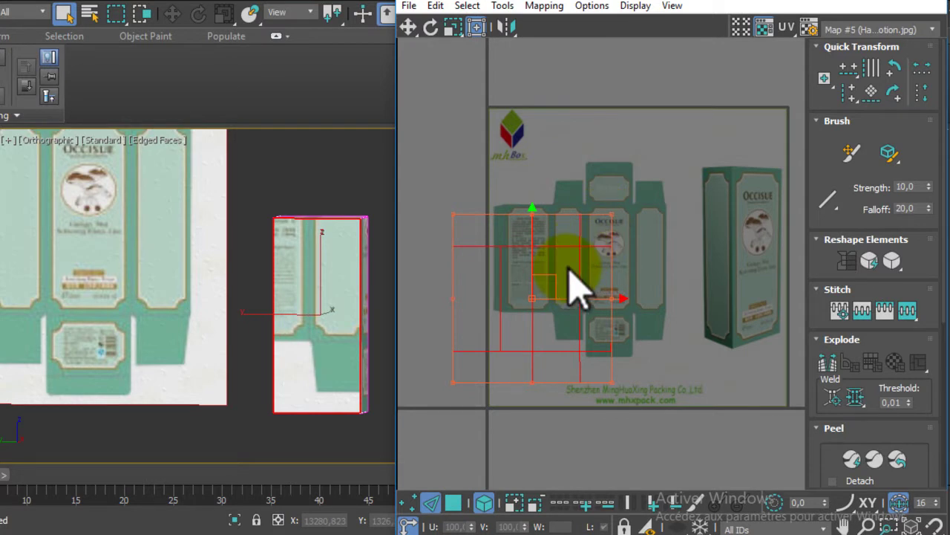
pyautogui.moveTo(542, 279); pyautogui.dragTo(598, 236)
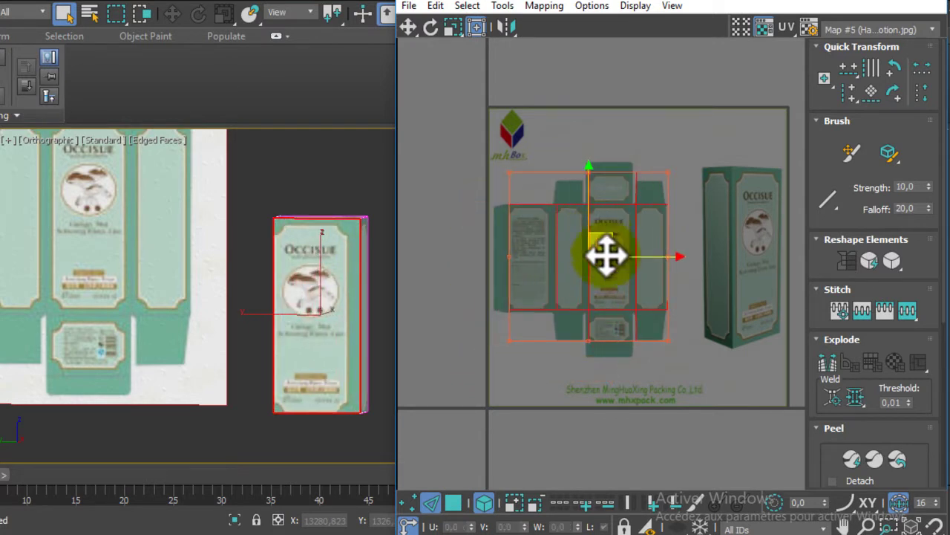
pyautogui.scroll(3, 613, 256)
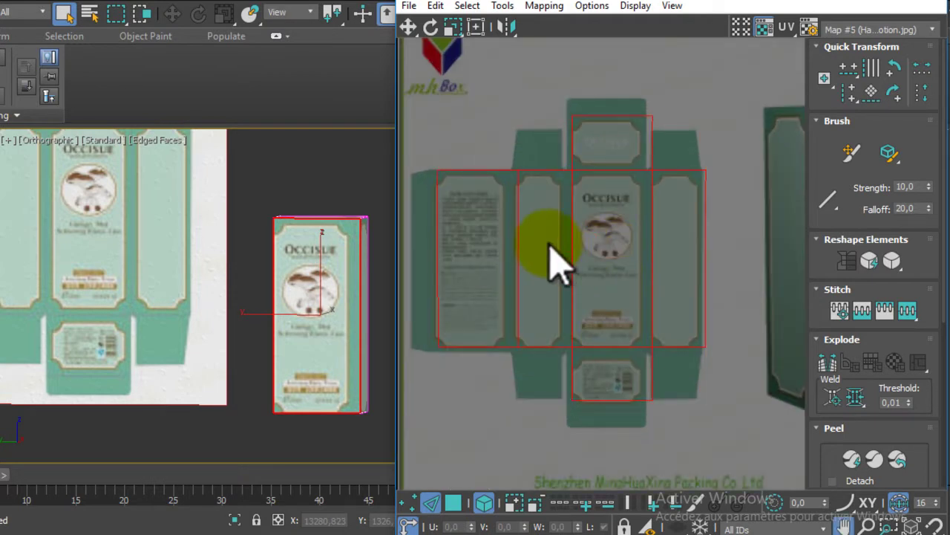
pyautogui.moveTo(556, 259); pyautogui.dragTo(598, 249, button='middle')
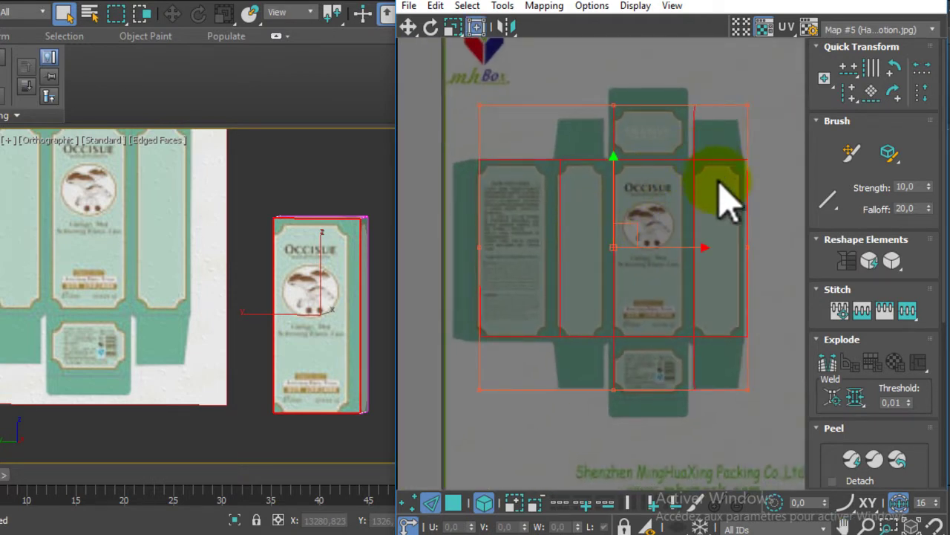
pyautogui.moveTo(694, 197); pyautogui.dragTo(692, 197)
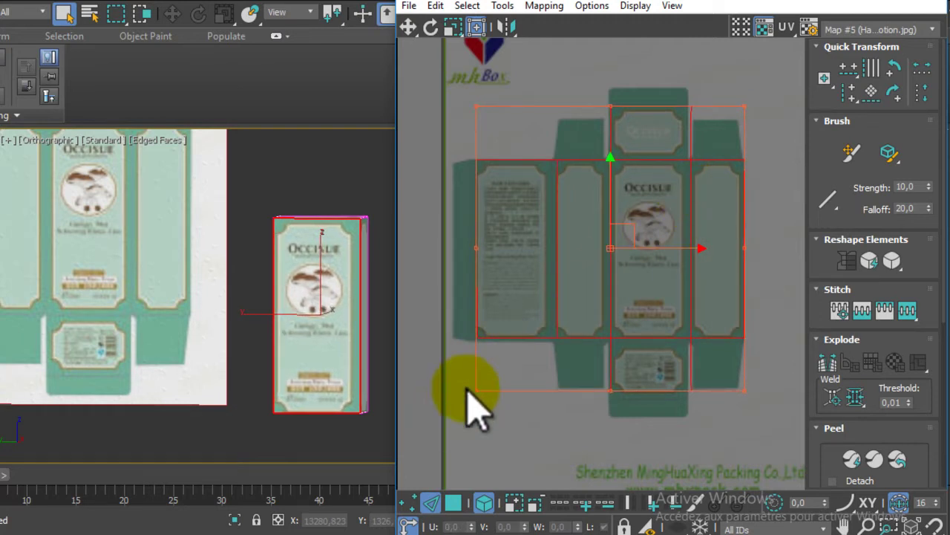
pyautogui.moveTo(475, 386); pyautogui.dragTo(474, 391)
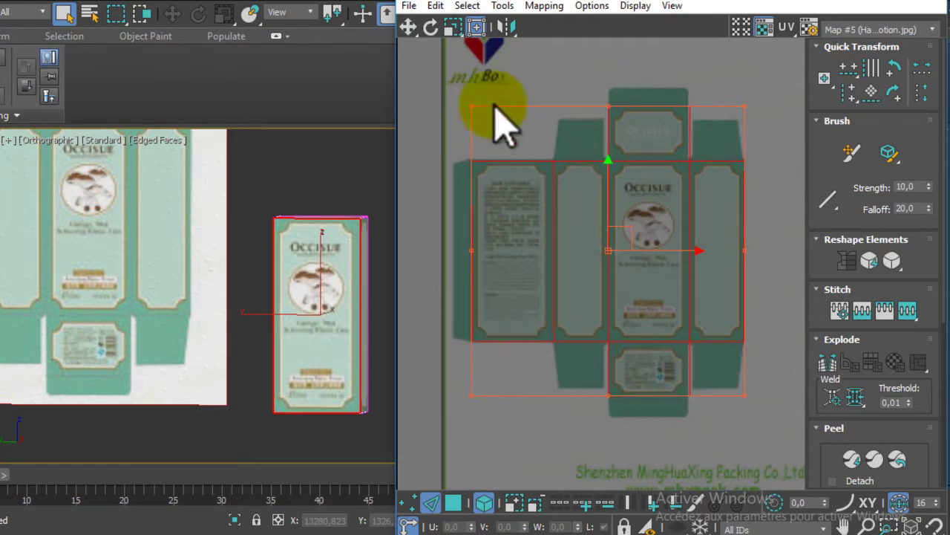
pyautogui.moveTo(349, 403)
pyautogui.keyDown('alt'); pyautogui.mouseDown(button='middle')
pyautogui.moveTo(325, 297)
pyautogui.moveTo(365, 322)
pyautogui.moveTo(364, 389)
pyautogui.moveTo(344, 452)
pyautogui.moveTo(223, 479)
pyautogui.moveTo(161, 339)
pyautogui.moveTo(293, 297)
pyautogui.moveTo(318, 323)
pyautogui.moveTo(312, 383)
pyautogui.moveTo(322, 350)
pyautogui.moveTo(333, 381)
pyautogui.moveTo(354, 346)
pyautogui.moveTo(364, 271)
pyautogui.moveTo(349, 201)
pyautogui.moveTo(282, 229)
pyautogui.moveTo(286, 282)
pyautogui.moveTo(272, 338)
pyautogui.mouseUp(button='middle'); pyautogui.keyUp('alt')
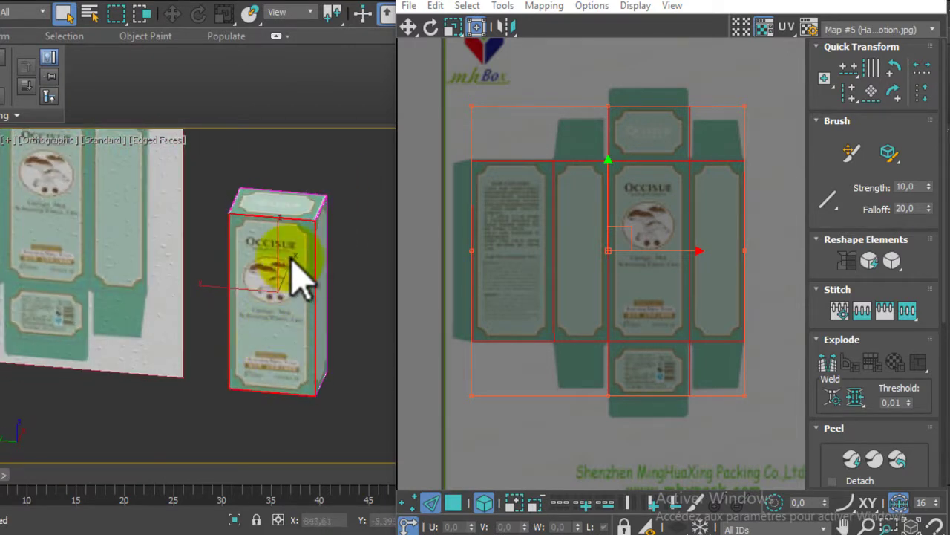
# Use Unhide All so the draped cloth appears beside the artwork plane and box.
pyautogui.click(289, 219)
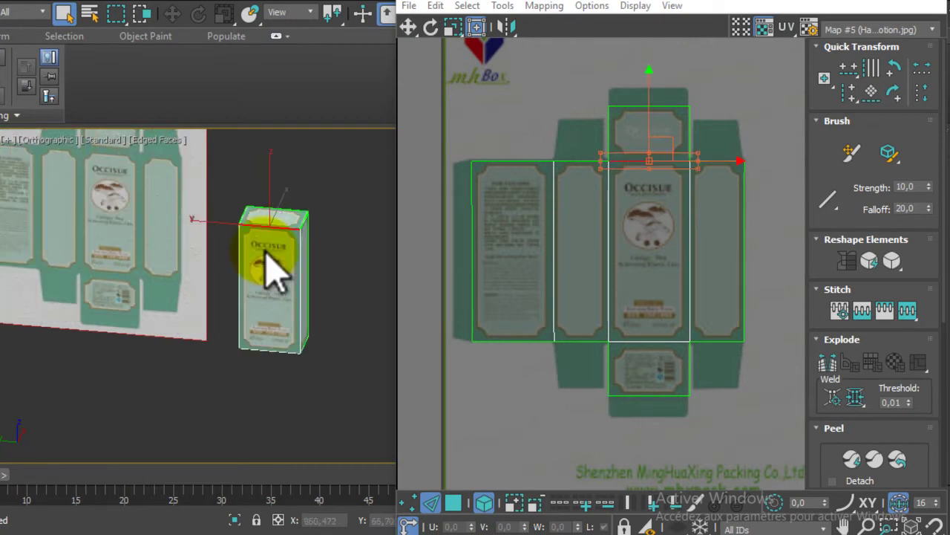
pyautogui.moveTo(138, 212); pyautogui.dragTo(191, 371, button='middle')
pyautogui.rightClick(186, 371)
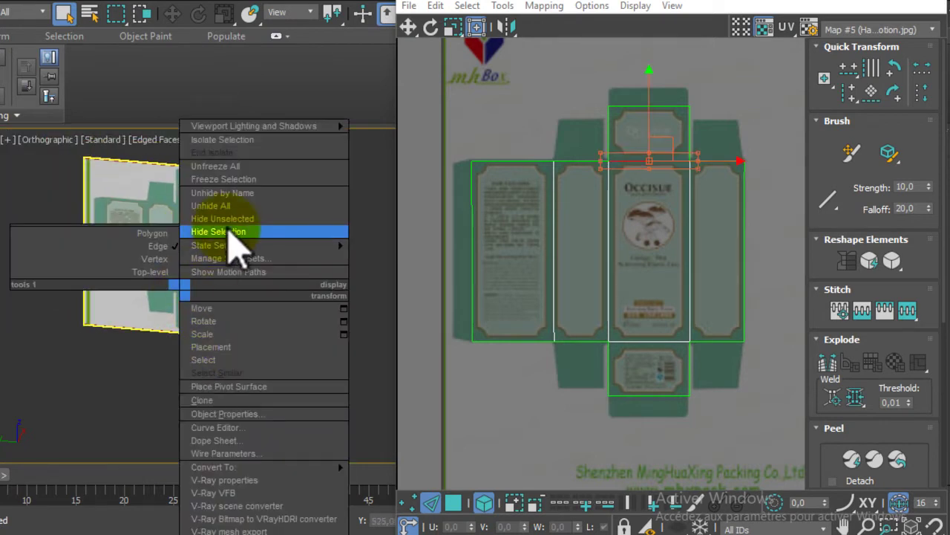
pyautogui.click(223, 208)
pyautogui.moveTo(159, 268)
pyautogui.mouseDown(button='middle')
pyautogui.moveTo(198, 307)
pyautogui.moveTo(308, 282)
pyautogui.mouseUp(button='middle')
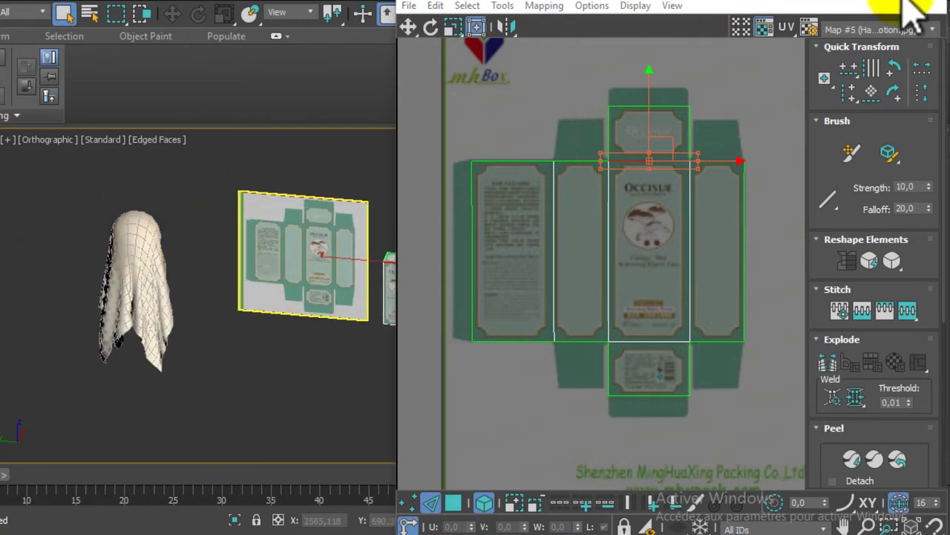
# Close the UV editor and hide every object except the draped cloth Plane002.
pyautogui.click(936, 11)
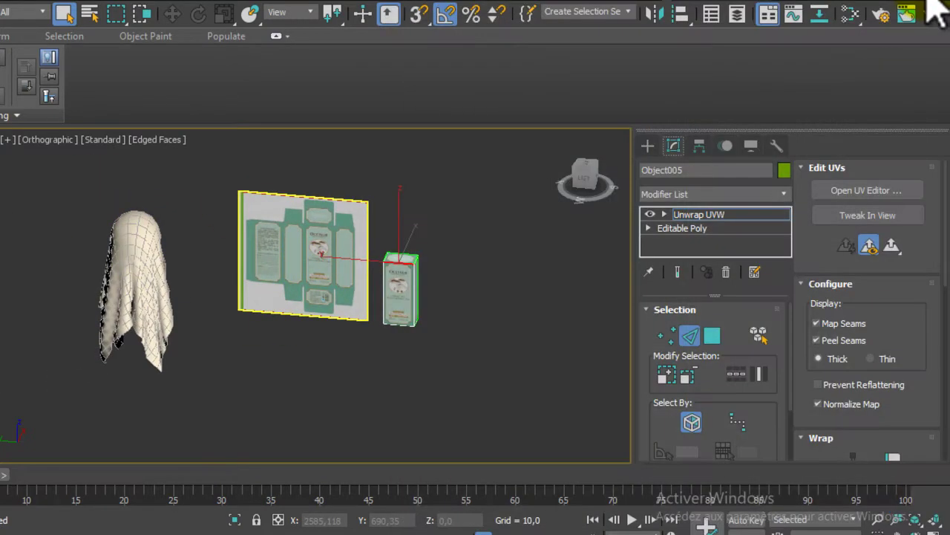
pyautogui.click(738, 215)
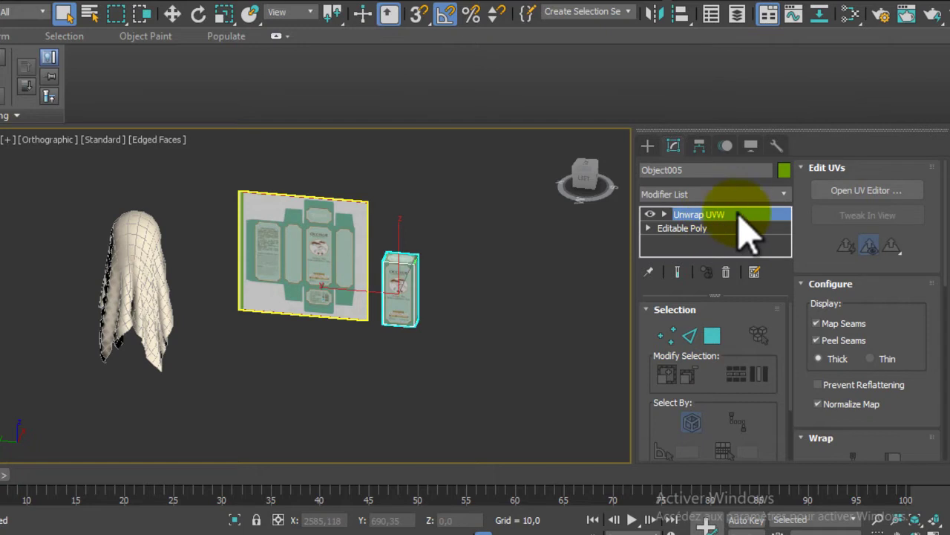
pyautogui.click(135, 261)
pyautogui.scroll(4, 134, 265)
pyautogui.moveTo(134, 265)
pyautogui.mouseDown(button='middle')
pyautogui.moveTo(250, 259)
pyautogui.moveTo(212, 287)
pyautogui.moveTo(352, 250)
pyautogui.moveTo(249, 260)
pyautogui.mouseUp(button='middle')
pyautogui.rightClick(248, 259)
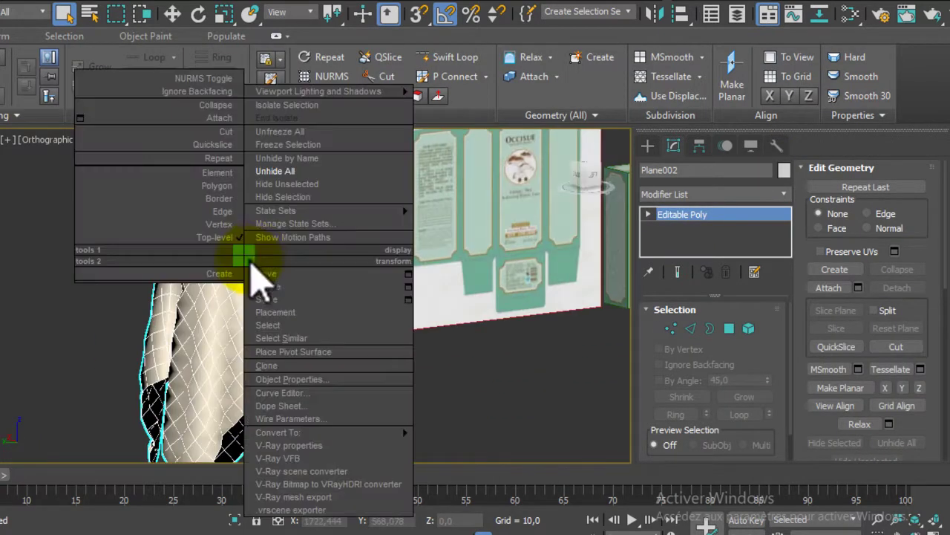
pyautogui.click(308, 200)
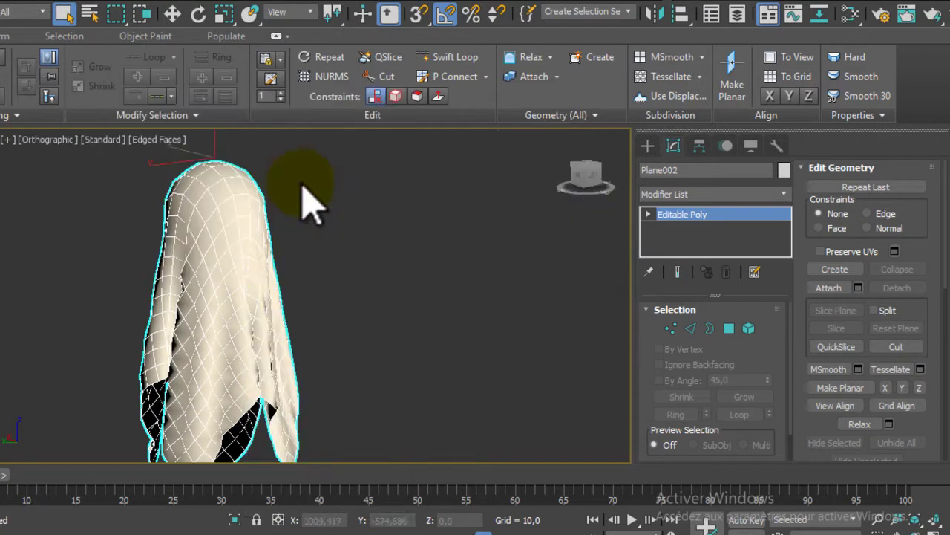
# Add an Unwrap UVW modifier to the cloth from the Modifier List.
pyautogui.moveTo(292, 304)
pyautogui.keyDown('alt'); pyautogui.mouseDown(button='middle')
pyautogui.moveTo(185, 297)
pyautogui.moveTo(180, 280)
pyautogui.moveTo(232, 268)
pyautogui.mouseUp(button='middle'); pyautogui.keyUp('alt')
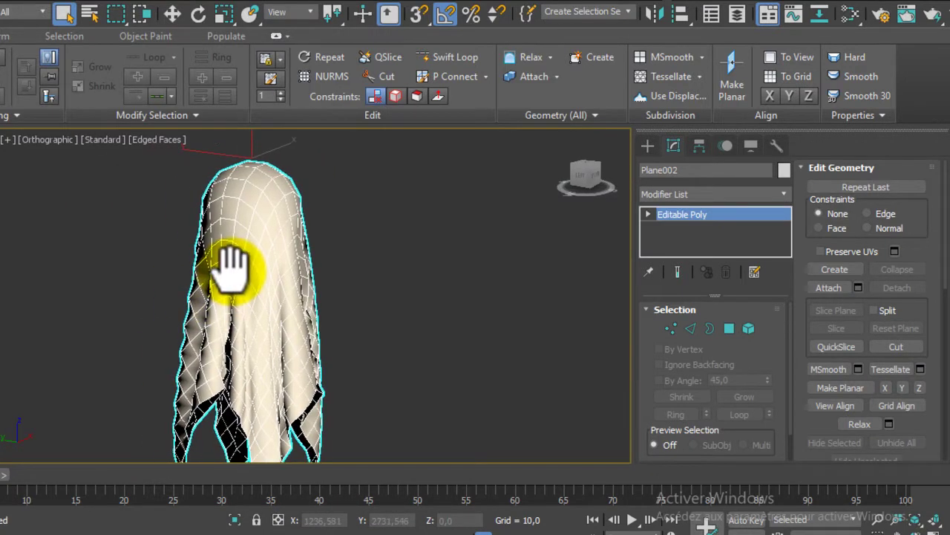
pyautogui.click(677, 195)
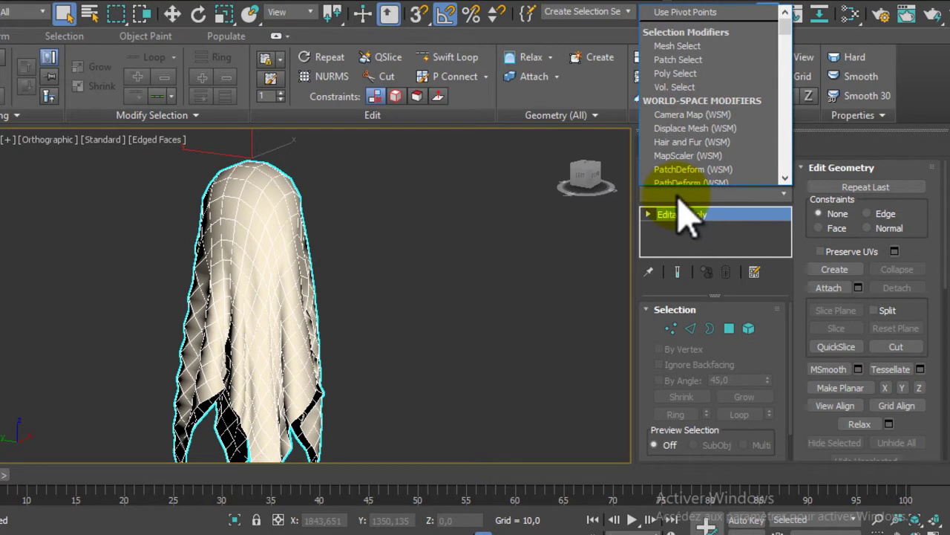
pyautogui.write('u')
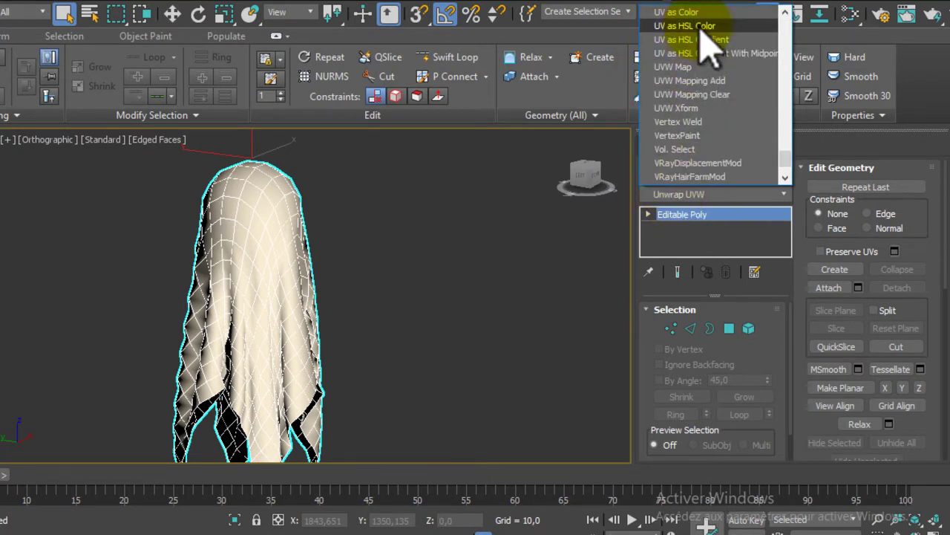
pyautogui.scroll(1, 701, 35)
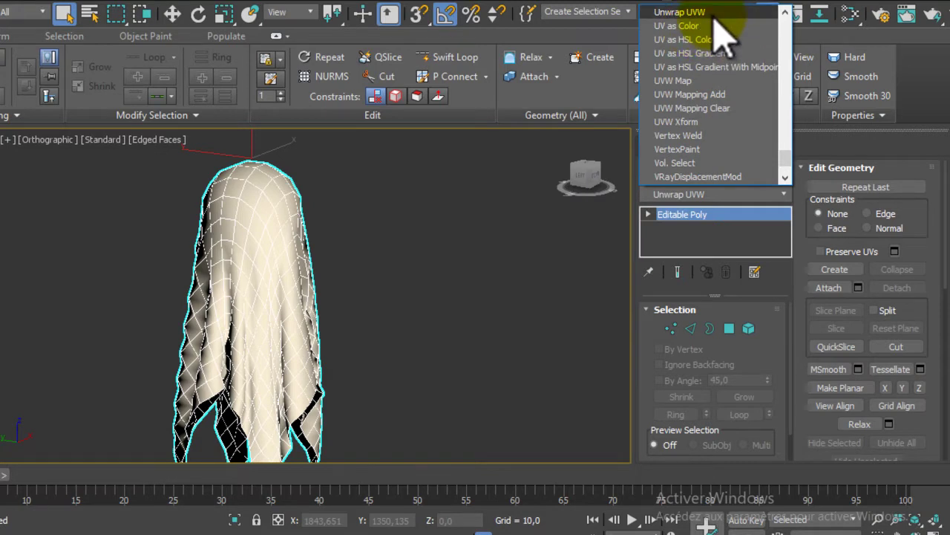
pyautogui.click(711, 14)
# Switch Unwrap UVW to Edge mode and pick a vertical edge loop down the cloth's front.
pyautogui.moveTo(290, 232)
pyautogui.keyDown('alt'); pyautogui.mouseDown(button='middle')
pyautogui.moveTo(14, 243)
pyautogui.moveTo(21, 307)
pyautogui.mouseUp(button='middle'); pyautogui.keyUp('alt')
pyautogui.scroll(3, 165, 314)
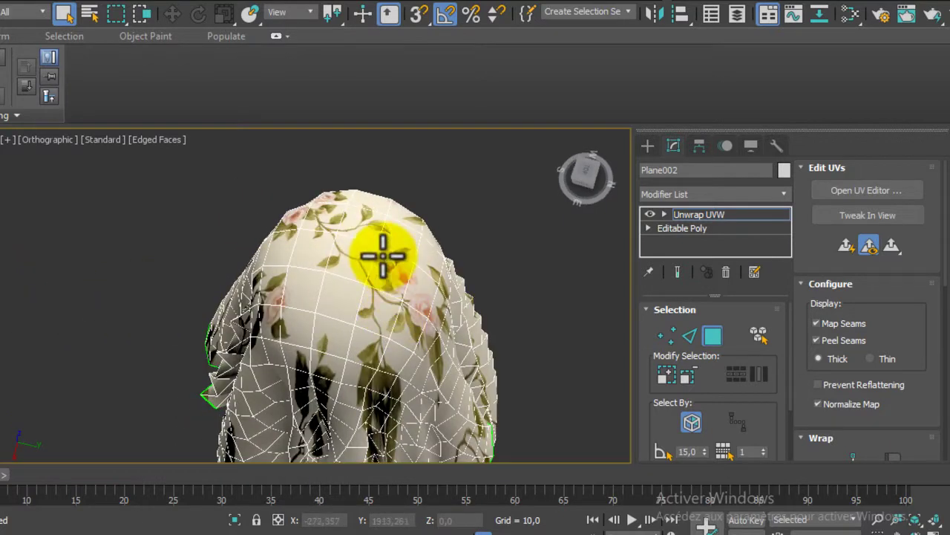
pyautogui.moveTo(416, 259)
pyautogui.mouseDown(button='middle')
pyautogui.moveTo(354, 270)
pyautogui.moveTo(342, 384)
pyautogui.moveTo(290, 280)
pyautogui.mouseUp(button='middle')
pyautogui.scroll(-2, 339, 344)
pyautogui.scroll(-2, 283, 326)
pyautogui.moveTo(283, 326)
pyautogui.keyDown('alt'); pyautogui.mouseDown(button='middle')
pyautogui.moveTo(340, 297)
pyautogui.moveTo(430, 282)
pyautogui.moveTo(583, 301)
pyautogui.mouseUp(button='middle'); pyautogui.keyUp('alt')
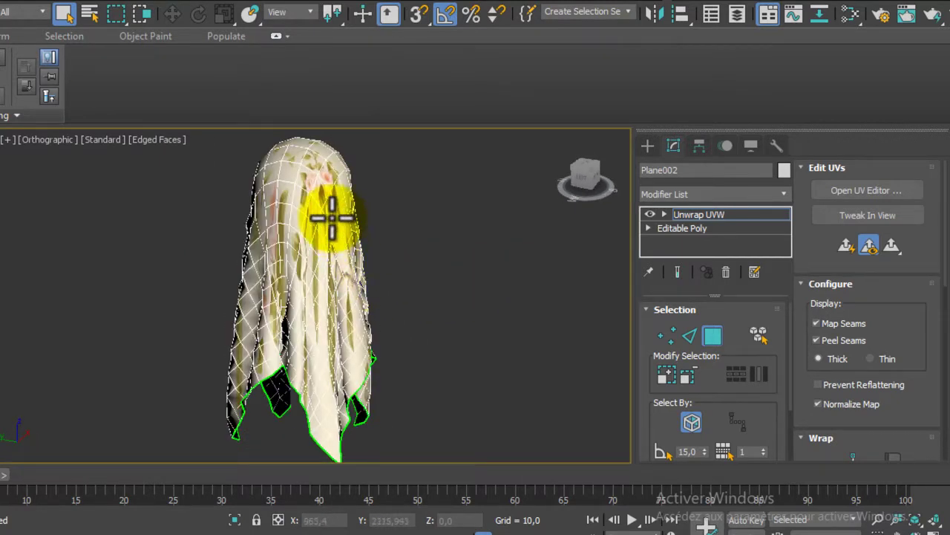
pyautogui.moveTo(328, 244)
pyautogui.keyDown('alt'); pyautogui.mouseDown(button='middle')
pyautogui.moveTo(344, 260)
pyautogui.moveTo(434, 275)
pyautogui.mouseUp(button='middle'); pyautogui.keyUp('alt')
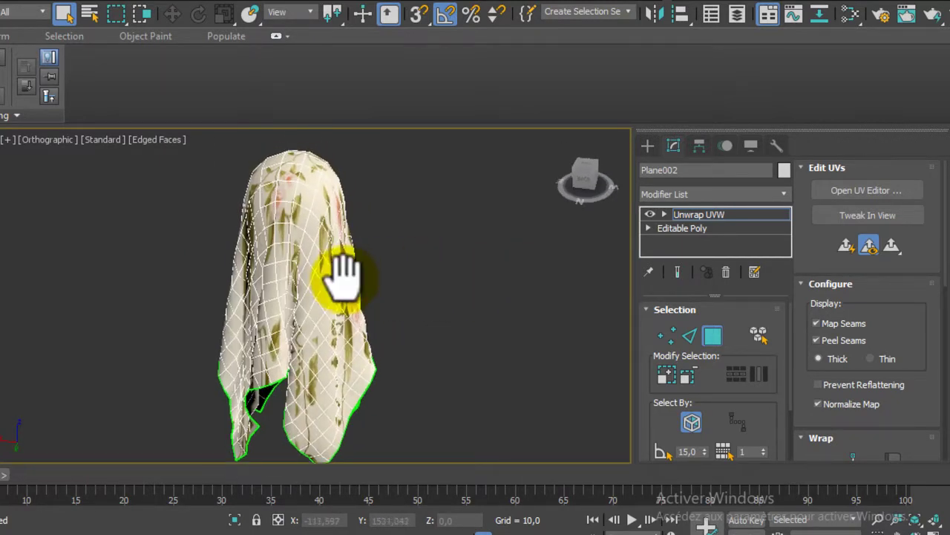
pyautogui.moveTo(346, 274); pyautogui.dragTo(297, 279, button='middle')
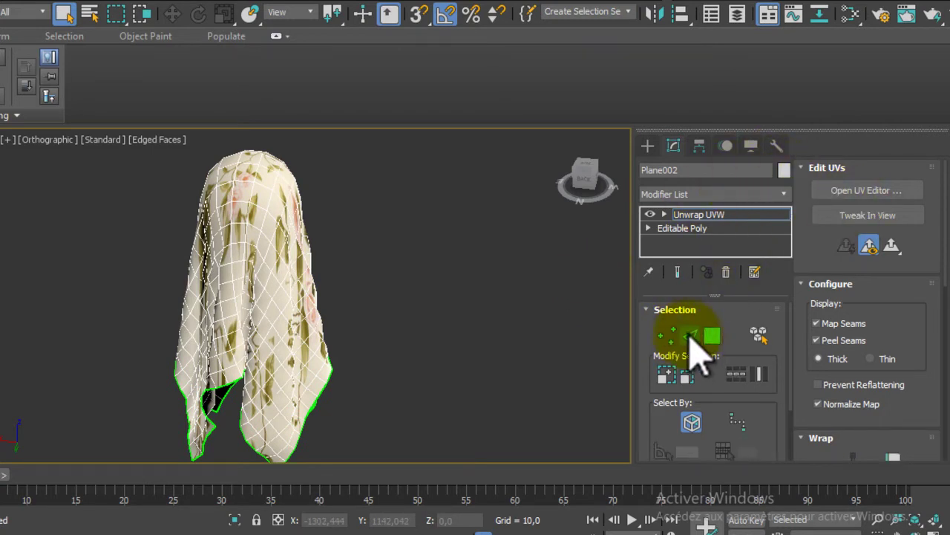
pyautogui.click(263, 215)
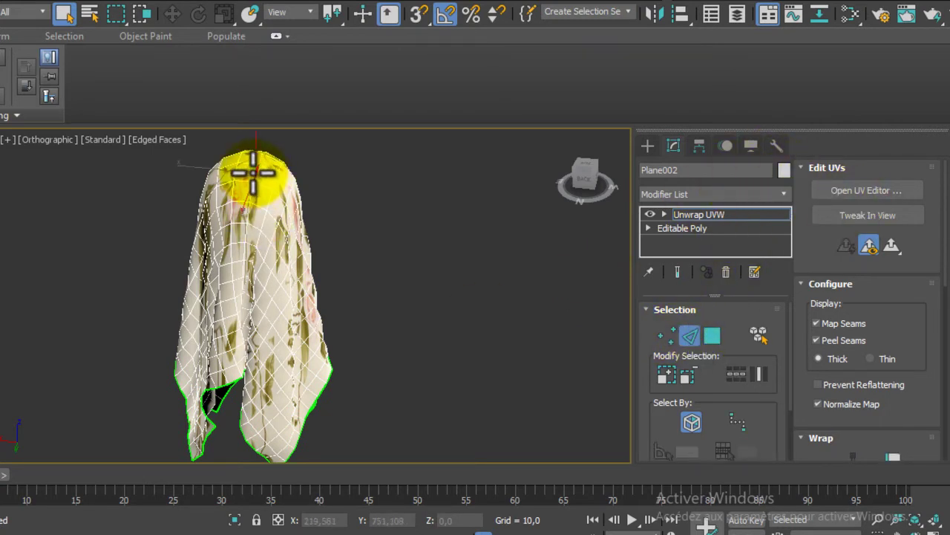
pyautogui.moveTo(313, 182)
pyautogui.keyDown('alt'); pyautogui.mouseDown(button='middle')
pyautogui.moveTo(248, 265)
pyautogui.moveTo(142, 260)
pyautogui.moveTo(248, 218)
pyautogui.moveTo(296, 248)
pyautogui.moveTo(263, 265)
pyautogui.moveTo(284, 273)
pyautogui.mouseUp(button='middle'); pyautogui.keyUp('alt')
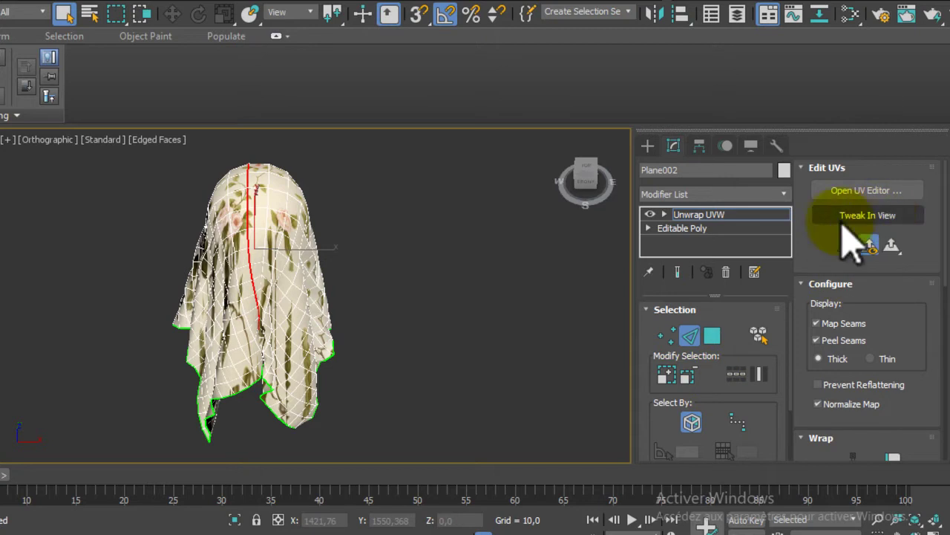
pyautogui.moveTo(920, 297); pyautogui.dragTo(919, 56)
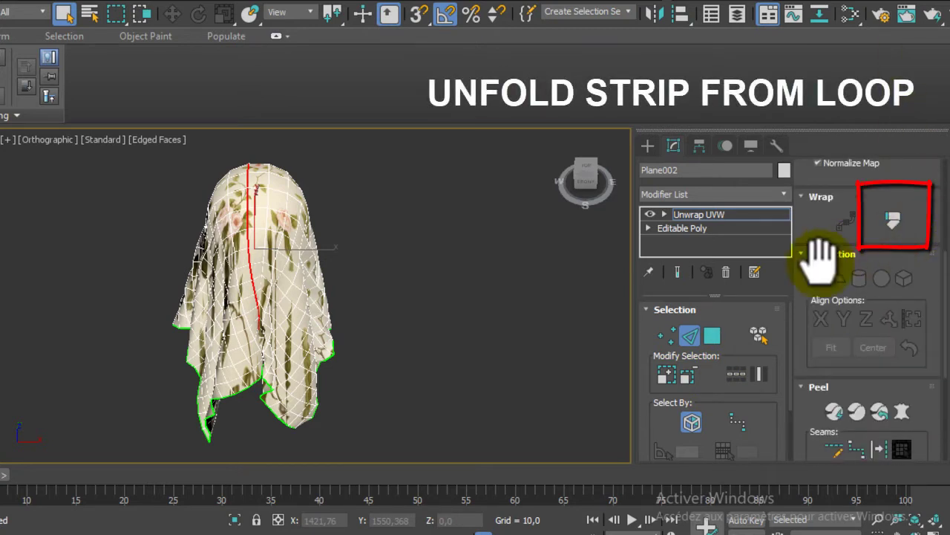
# Use Unfold Strip from Loop to flatten the cloth's UVs along the selected edge loop.
pyautogui.click(893, 220)
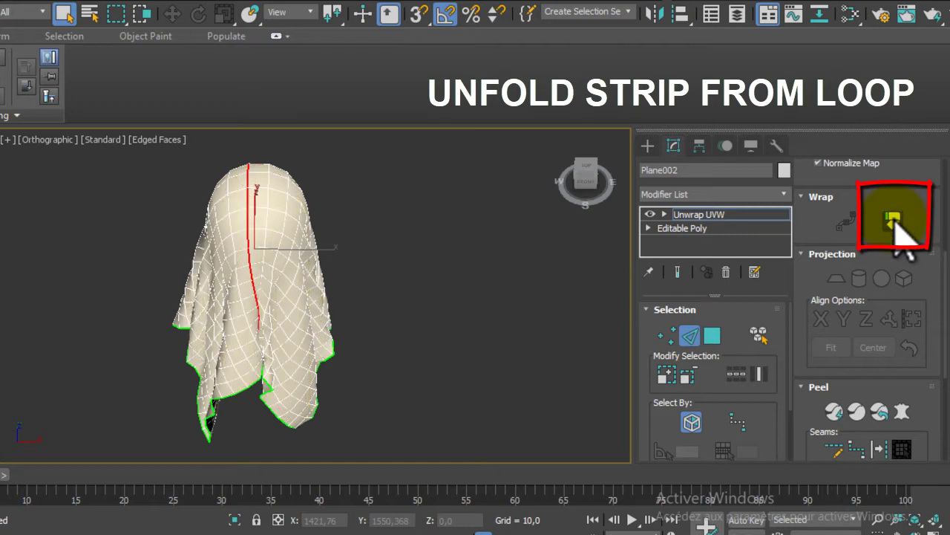
pyautogui.moveTo(291, 221)
pyautogui.keyDown('alt'); pyautogui.mouseDown(button='middle')
pyautogui.moveTo(396, 272)
pyautogui.moveTo(537, 198)
pyautogui.moveTo(542, 178)
pyautogui.moveTo(517, 181)
pyautogui.mouseUp(button='middle'); pyautogui.keyUp('alt')
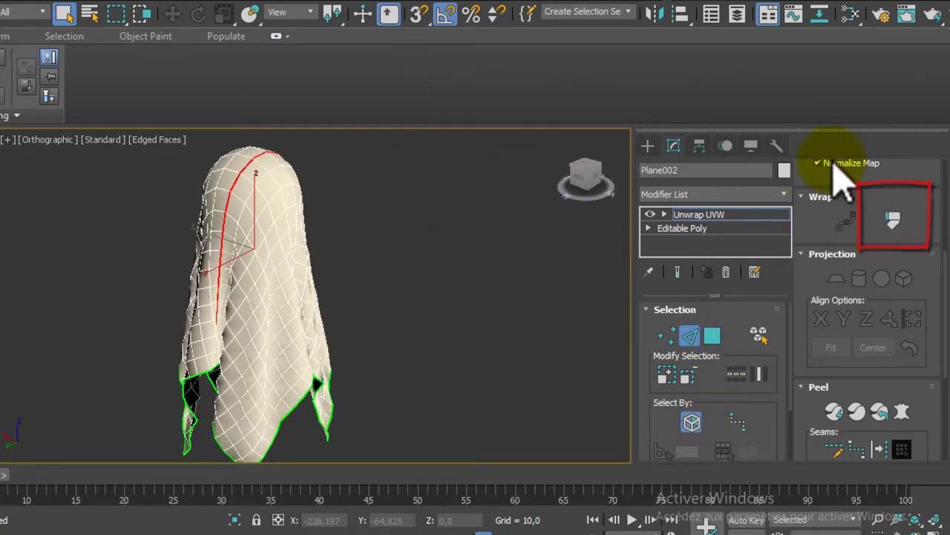
pyautogui.moveTo(808, 178); pyautogui.dragTo(812, 505)
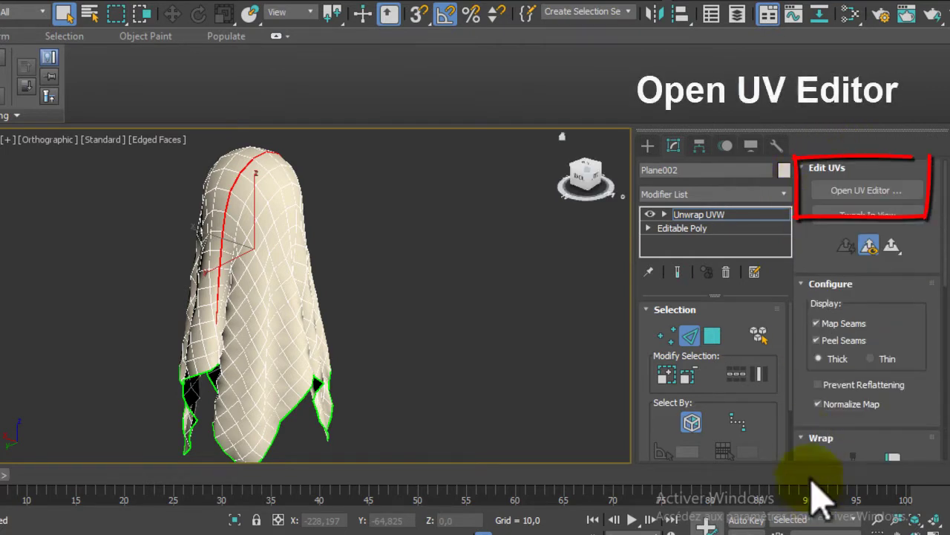
# In the maximised Edit UVWs window, select all UVs and freeform-scale them into a square.
pyautogui.click(895, 195)
pyautogui.moveTo(167, 41)
pyautogui.mouseDown()
pyautogui.moveTo(741, 50)
pyautogui.moveTo(577, 64)
pyautogui.mouseUp()
pyautogui.doubleClick(577, 64)
pyautogui.scroll(-4, 547, 149)
pyautogui.moveTo(547, 149); pyautogui.dragTo(458, 393, button='middle')
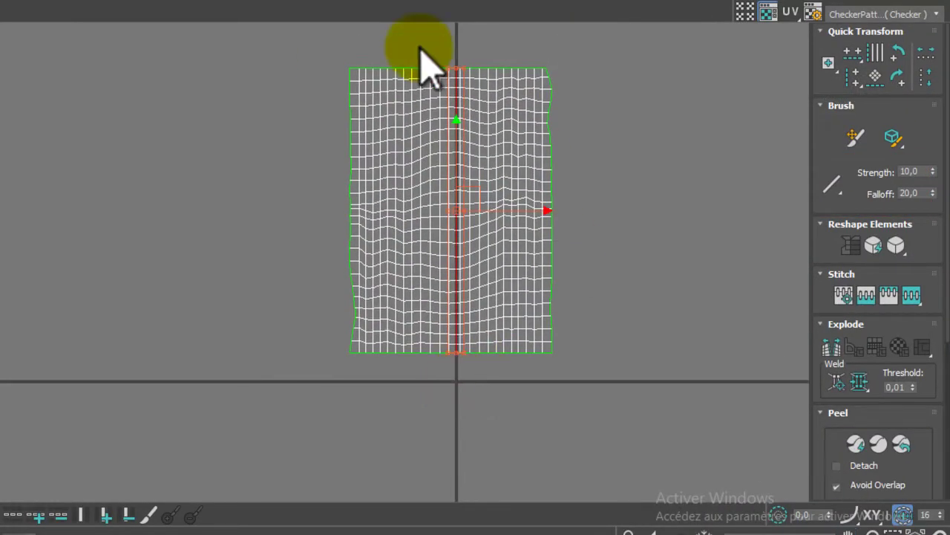
pyautogui.hotkey('ctrl', 'a')
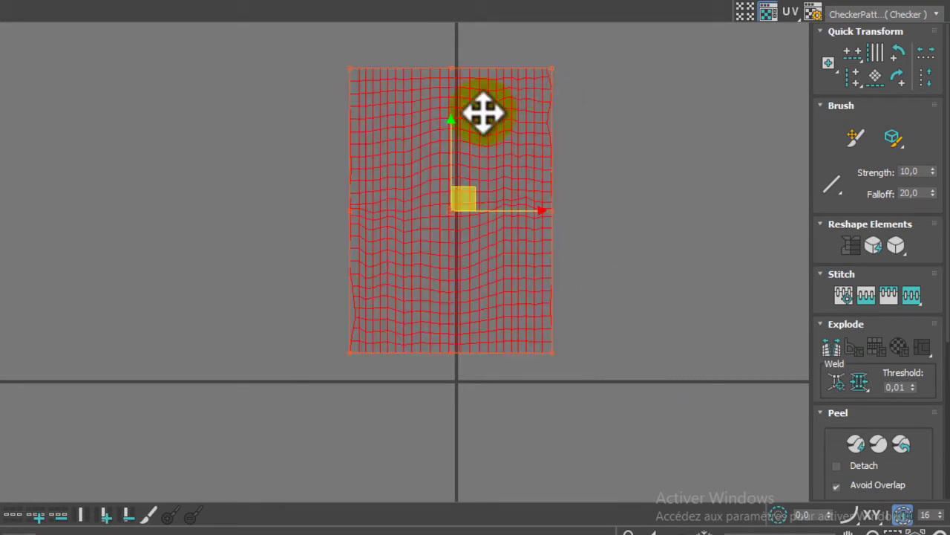
pyautogui.moveTo(552, 69)
pyautogui.mouseDown()
pyautogui.moveTo(479, 204)
pyautogui.moveTo(401, 312)
pyautogui.mouseUp()
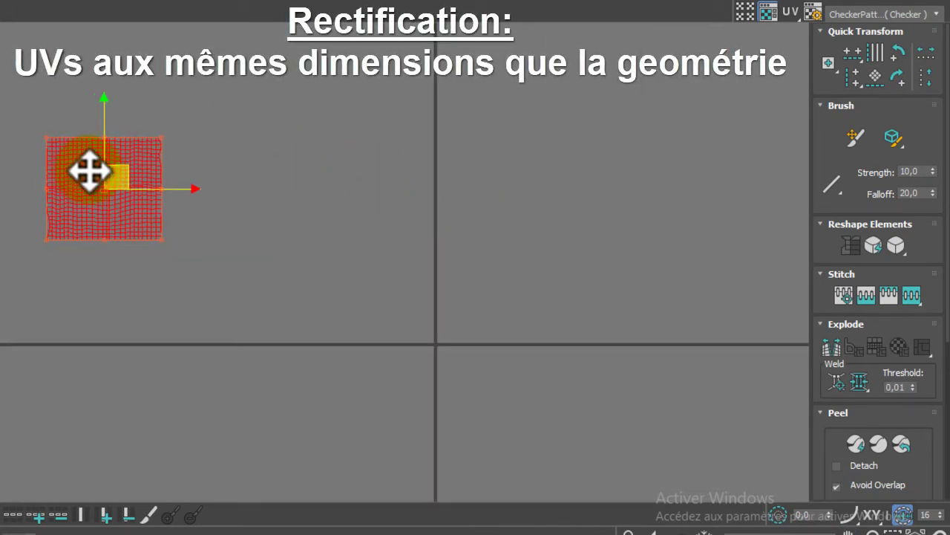
# Move and scale the UV mesh down so it sits over the checker tile.
pyautogui.moveTo(87, 170)
pyautogui.mouseDown()
pyautogui.moveTo(392, 229)
pyautogui.moveTo(357, 216)
pyautogui.moveTo(431, 272)
pyautogui.moveTo(444, 268)
pyautogui.mouseUp()
pyautogui.scroll(3, 535, 286)
pyautogui.scroll(1, 535, 286)
pyautogui.moveTo(577, 156)
pyautogui.mouseDown()
pyautogui.moveTo(329, 364)
pyautogui.moveTo(268, 436)
pyautogui.mouseUp()
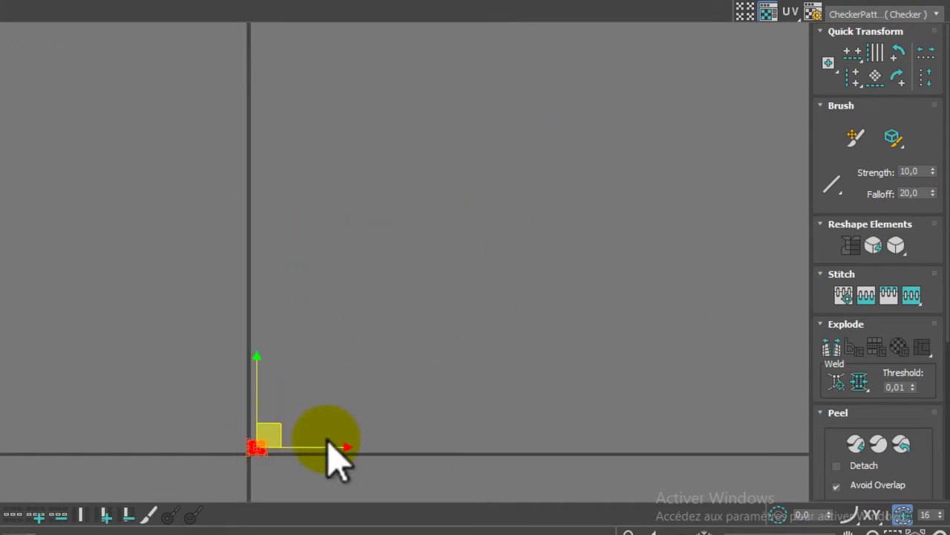
pyautogui.hotkey('ctrl', 'z')
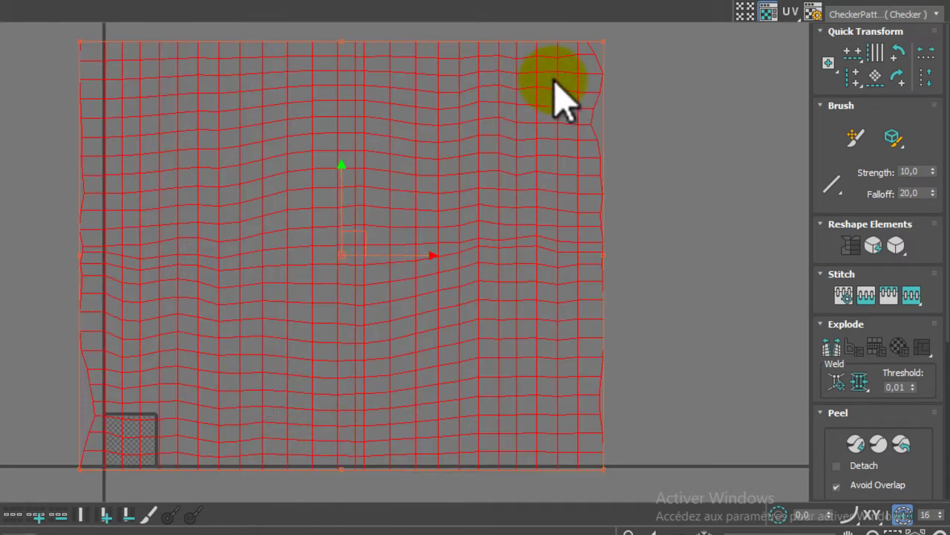
pyautogui.moveTo(601, 43)
pyautogui.mouseDown()
pyautogui.moveTo(167, 388)
pyautogui.moveTo(217, 429)
pyautogui.mouseUp()
pyautogui.scroll(4, 484, 201)
pyautogui.scroll(2, 494, 199)
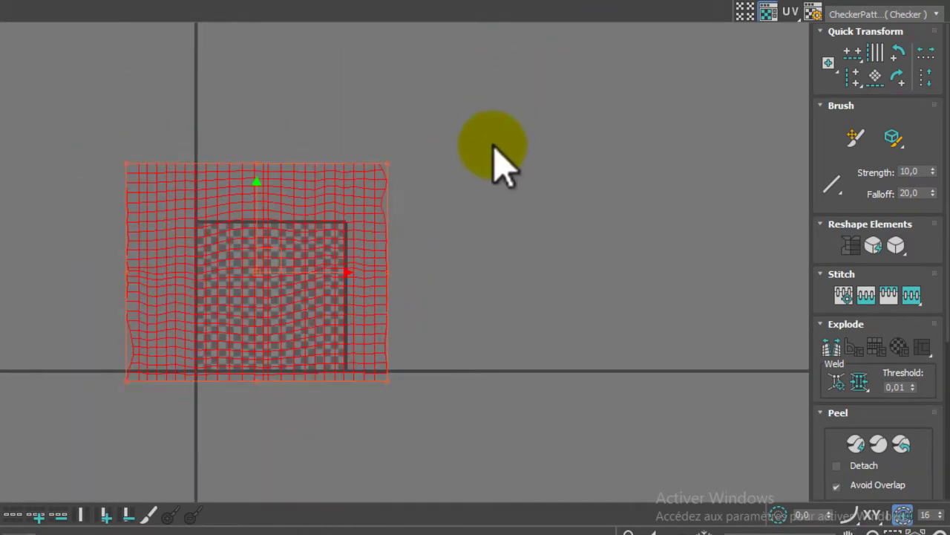
pyautogui.scroll(3, 342, 288)
pyautogui.moveTo(303, 301)
pyautogui.mouseDown()
pyautogui.moveTo(381, 274)
pyautogui.moveTo(409, 272)
pyautogui.moveTo(420, 286)
pyautogui.mouseUp()
pyautogui.moveTo(545, 159); pyautogui.dragTo(554, 88)
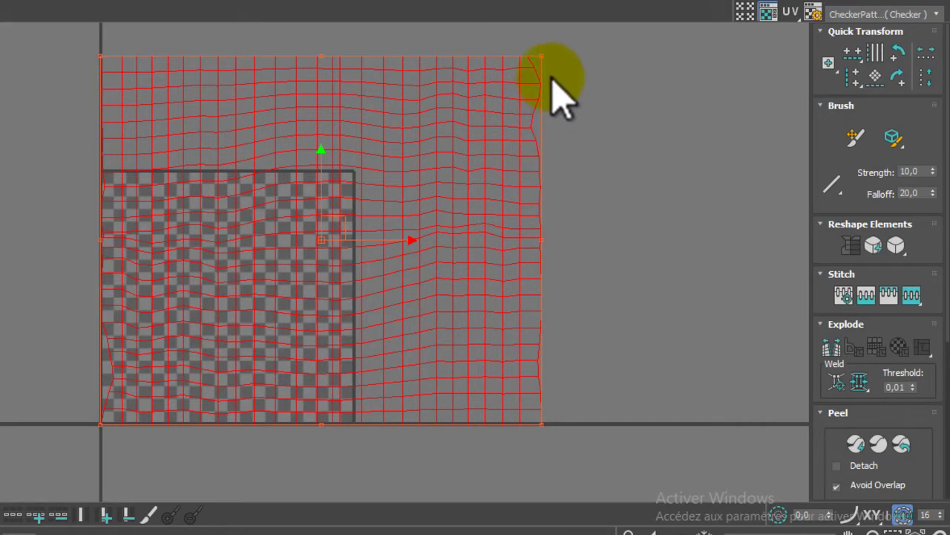
pyautogui.moveTo(544, 52); pyautogui.dragTo(358, 168)
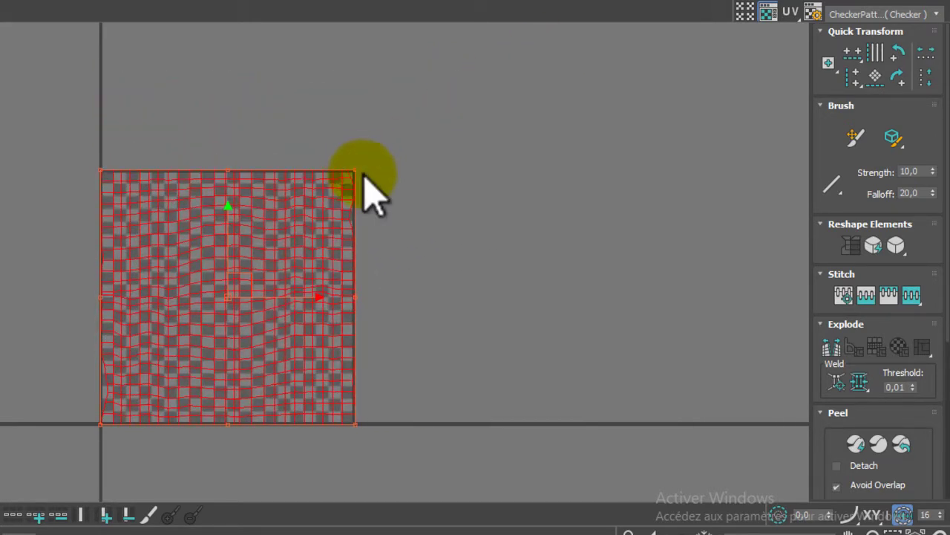
# Snap the UV square's top-right and lower-left corners onto the 0–1 tile corners.
pyautogui.scroll(5, 359, 167)
pyautogui.moveTo(305, 138); pyautogui.dragTo(297, 145)
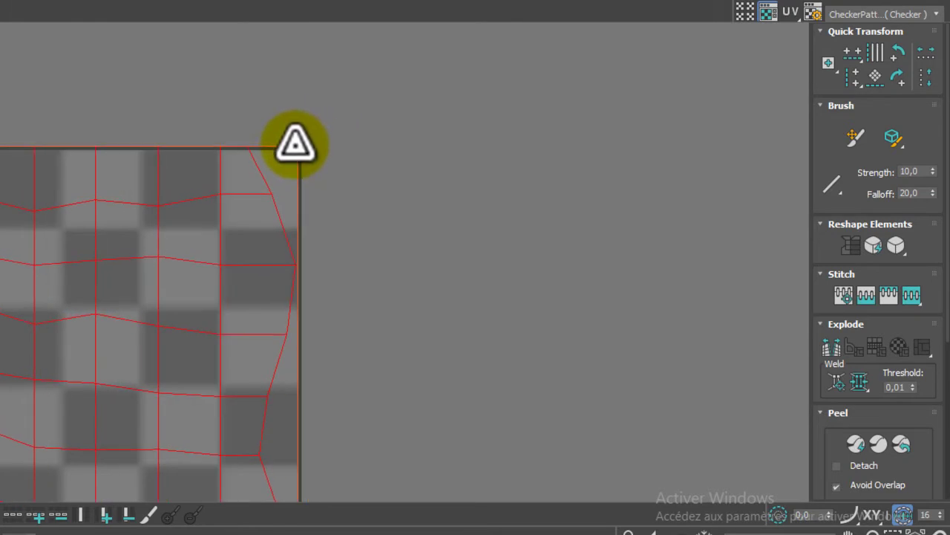
pyautogui.scroll(-5, 319, 276)
pyautogui.moveTo(318, 275)
pyautogui.mouseDown(button='middle')
pyautogui.moveTo(547, 201)
pyautogui.moveTo(431, 278)
pyautogui.mouseUp(button='middle')
pyautogui.scroll(-2, 548, 201)
pyautogui.scroll(5, 431, 279)
pyautogui.scroll(2, 350, 333)
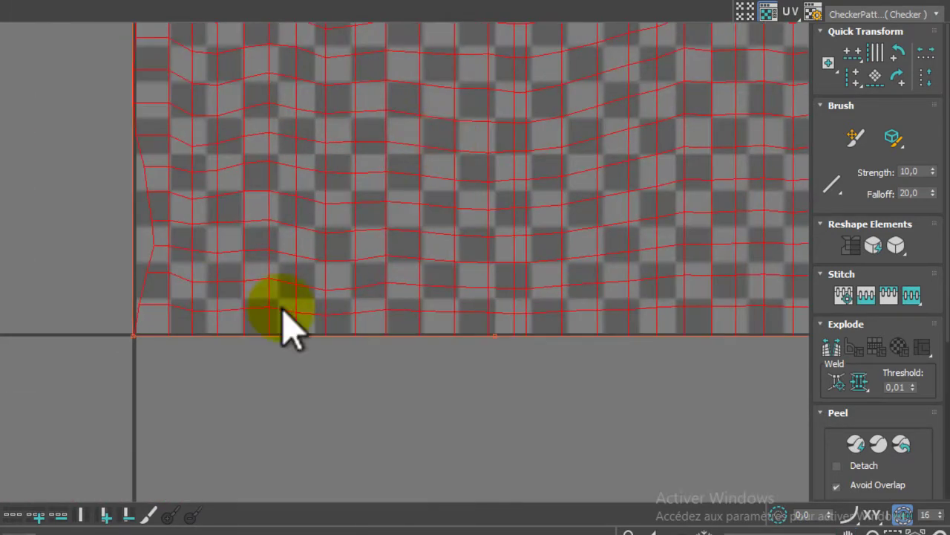
pyautogui.scroll(3, 329, 261)
pyautogui.moveTo(259, 287); pyautogui.dragTo(427, 268, button='middle')
pyautogui.moveTo(220, 325); pyautogui.dragTo(224, 321)
# Restore down the Edit UVWs window so the floral cloth shows in the viewport.
pyautogui.scroll(-6, 283, 311)
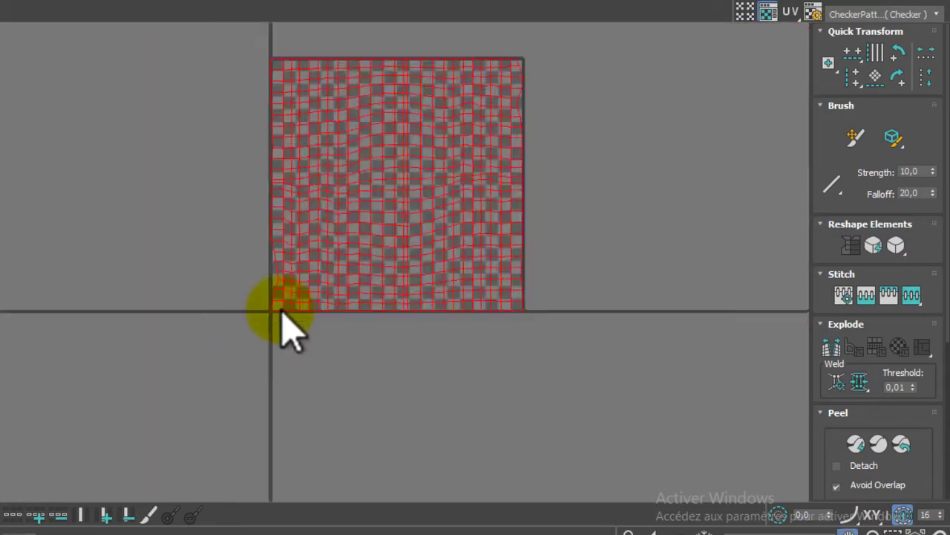
pyautogui.scroll(2, 290, 304)
pyautogui.scroll(2, 291, 323)
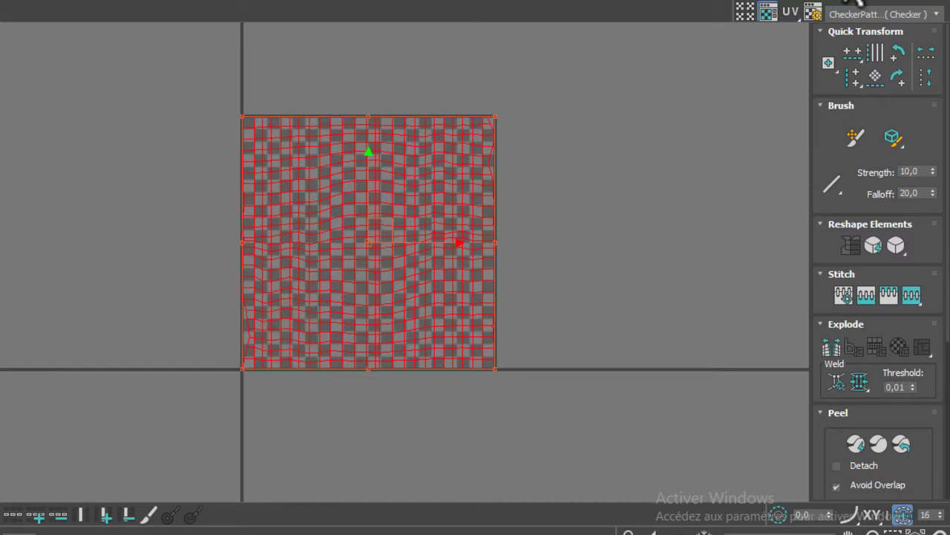
pyautogui.click(904, 2)
pyautogui.moveTo(223, 259); pyautogui.dragTo(131, 319, button='middle')
pyautogui.scroll(4, 174, 308)
# Deselect and turn off Edged Faces with F4 to hide the cloth's wireframe.
pyautogui.scroll(-3, 172, 311)
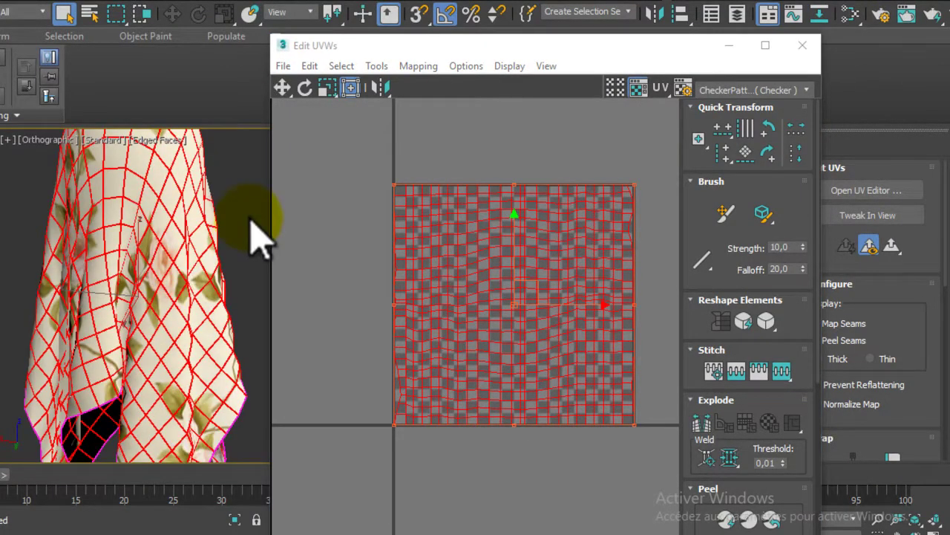
pyautogui.click(226, 211)
pyautogui.press('F4')
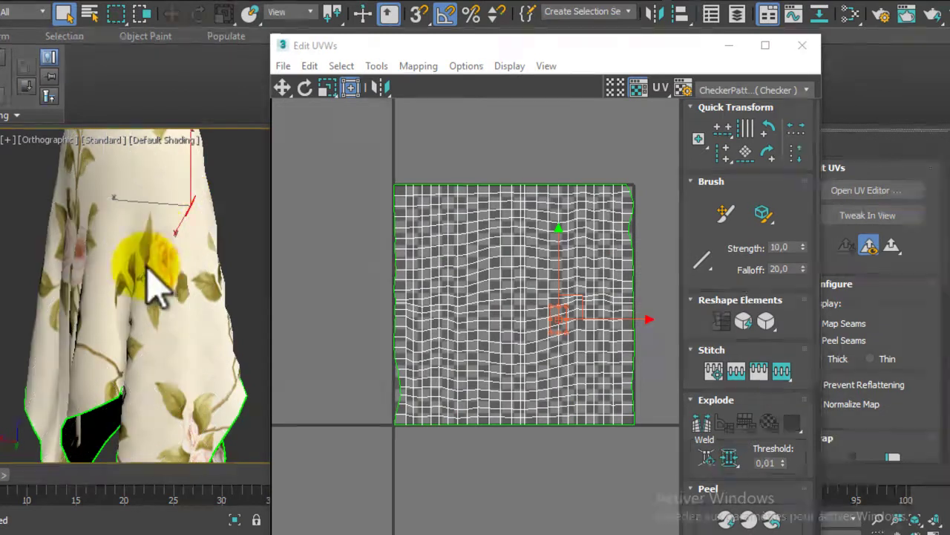
pyautogui.scroll(-3, 149, 293)
pyautogui.keyDown('alt'); pyautogui.moveTo(127, 275); pyautogui.dragTo(294, 312, button='middle'); pyautogui.keyUp('alt')
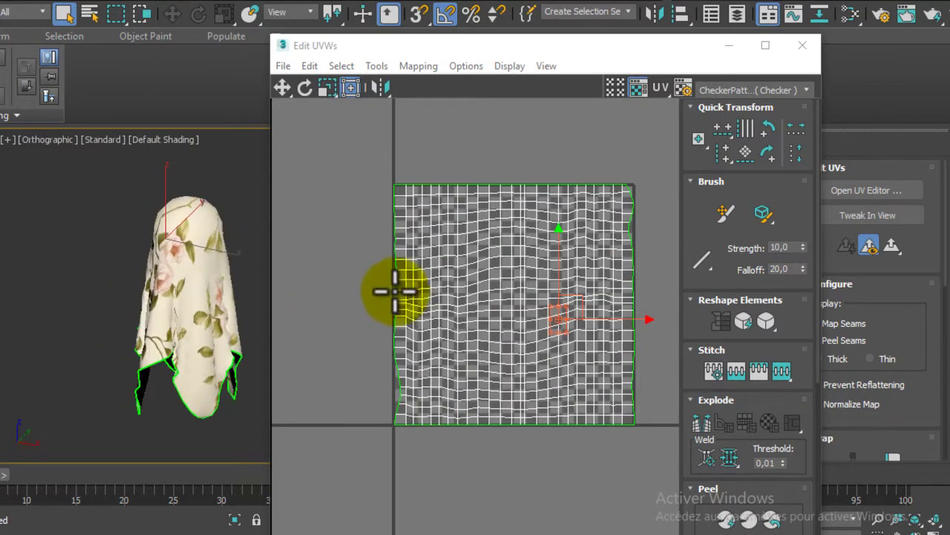
# Inspect the cloth's floral folds from several angles, then maximise the Edit UVWs window.
pyautogui.scroll(3, 230, 304)
pyautogui.moveTo(229, 304)
pyautogui.keyDown('alt'); pyautogui.mouseDown(button='middle')
pyautogui.moveTo(144, 322)
pyautogui.moveTo(130, 301)
pyautogui.mouseUp(button='middle'); pyautogui.keyUp('alt')
pyautogui.scroll(2, 178, 275)
pyautogui.scroll(1, 178, 275)
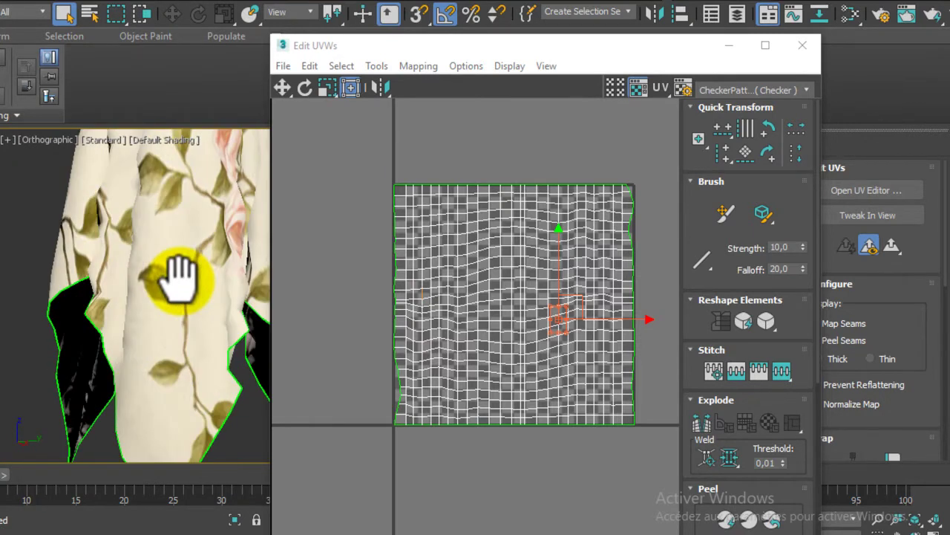
pyautogui.scroll(2, 197, 253)
pyautogui.moveTo(196, 213)
pyautogui.keyDown('alt'); pyautogui.mouseDown(button='middle')
pyautogui.moveTo(106, 297)
pyautogui.moveTo(106, 307)
pyautogui.moveTo(130, 312)
pyautogui.moveTo(171, 305)
pyautogui.mouseUp(button='middle'); pyautogui.keyUp('alt')
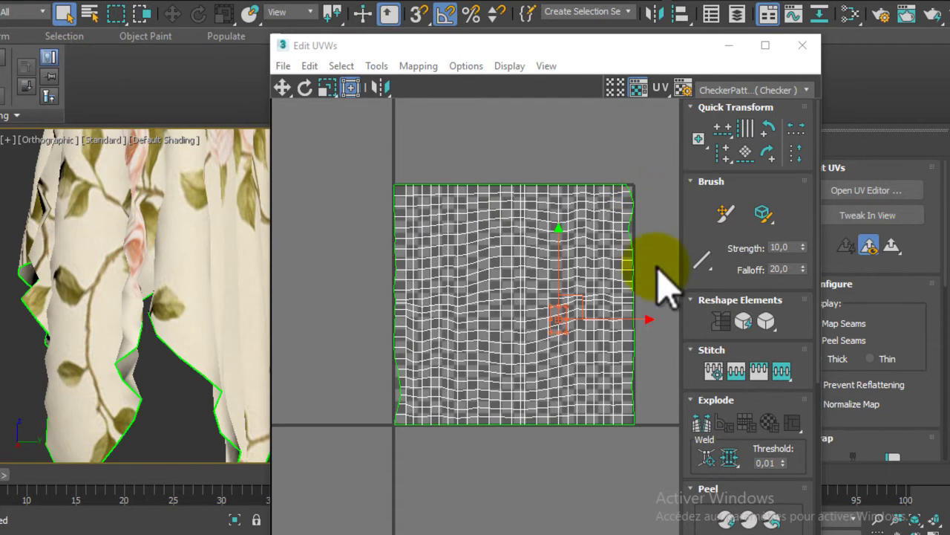
pyautogui.keyDown('alt'); pyautogui.moveTo(166, 315); pyautogui.dragTo(144, 371, button='middle'); pyautogui.keyUp('alt')
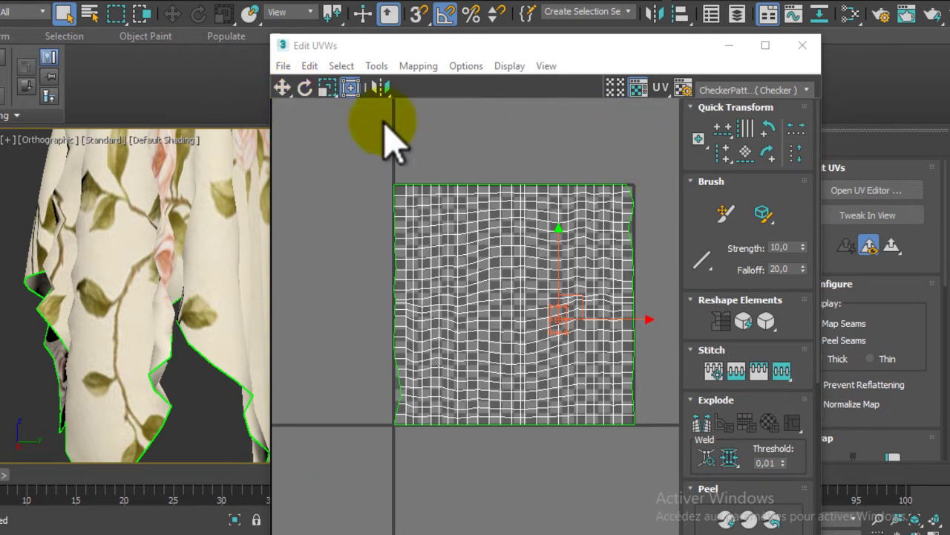
pyautogui.doubleClick(445, 48)
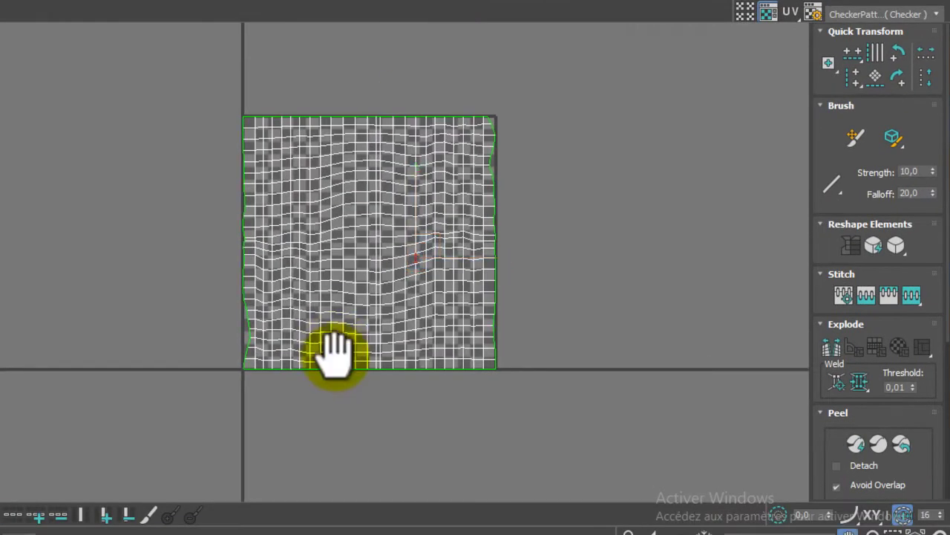
# Push the UV square's right edge column out onto the tile's right border.
pyautogui.moveTo(330, 361); pyautogui.dragTo(365, 272, button='middle')
pyautogui.hotkey('ctrl', 'a')
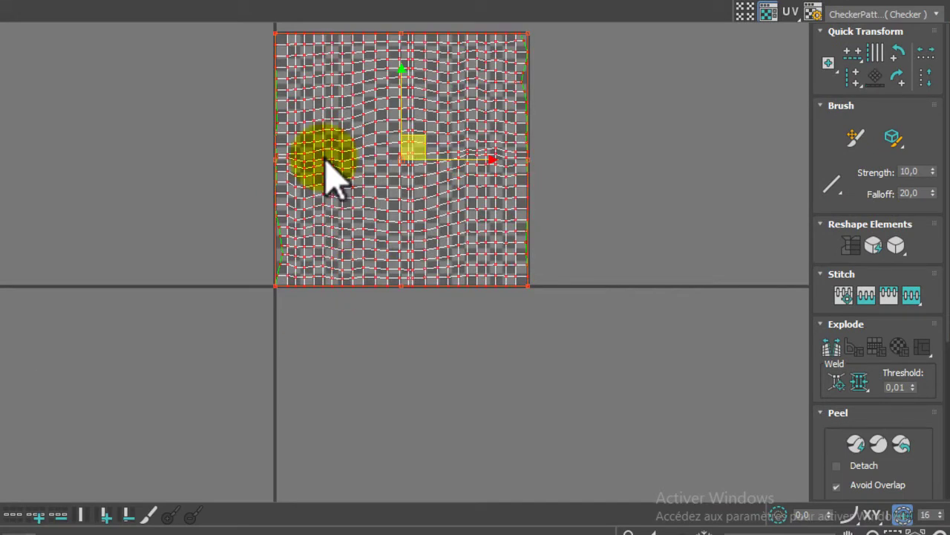
pyautogui.scroll(2, 488, 117)
pyautogui.moveTo(488, 117); pyautogui.dragTo(403, 222, button='middle')
pyautogui.moveTo(520, 63); pyautogui.dragTo(436, 455)
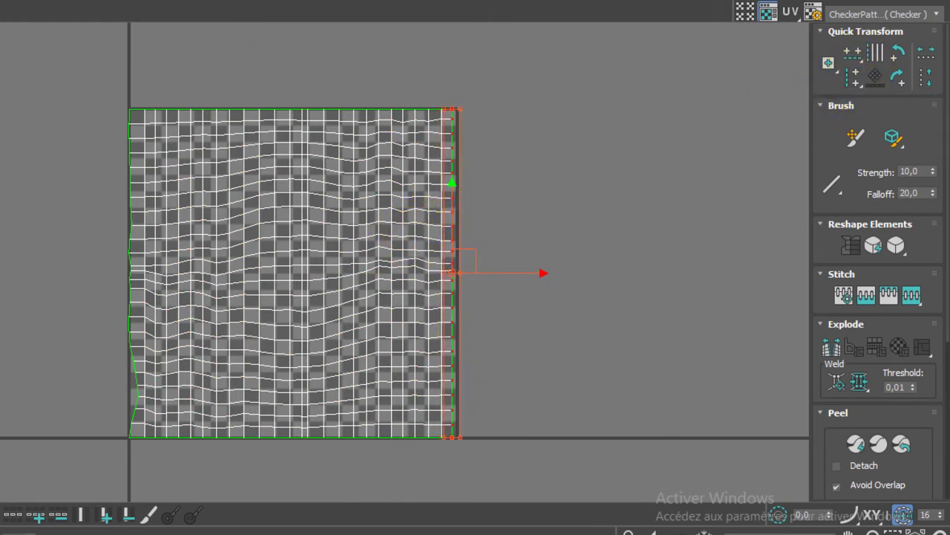
pyautogui.scroll(5, 398, 199)
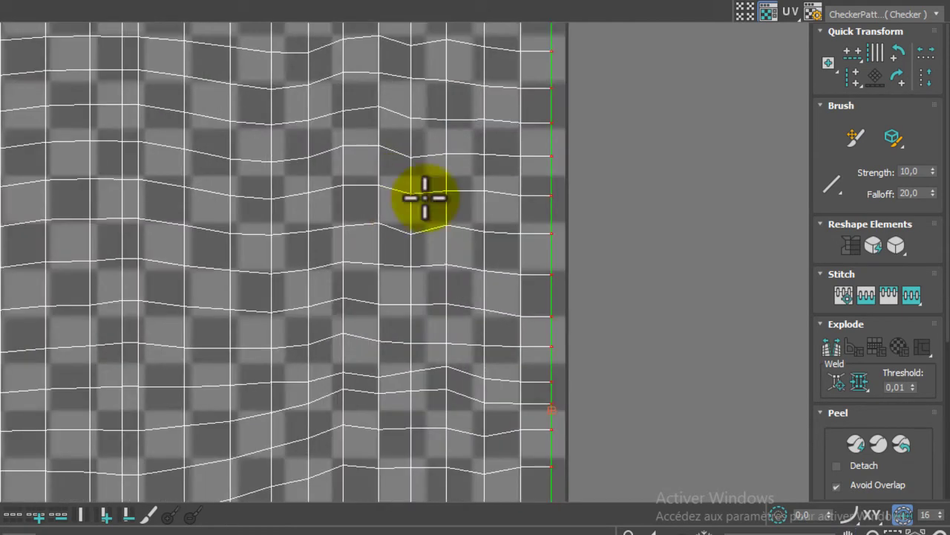
pyautogui.moveTo(553, 156); pyautogui.dragTo(564, 156)
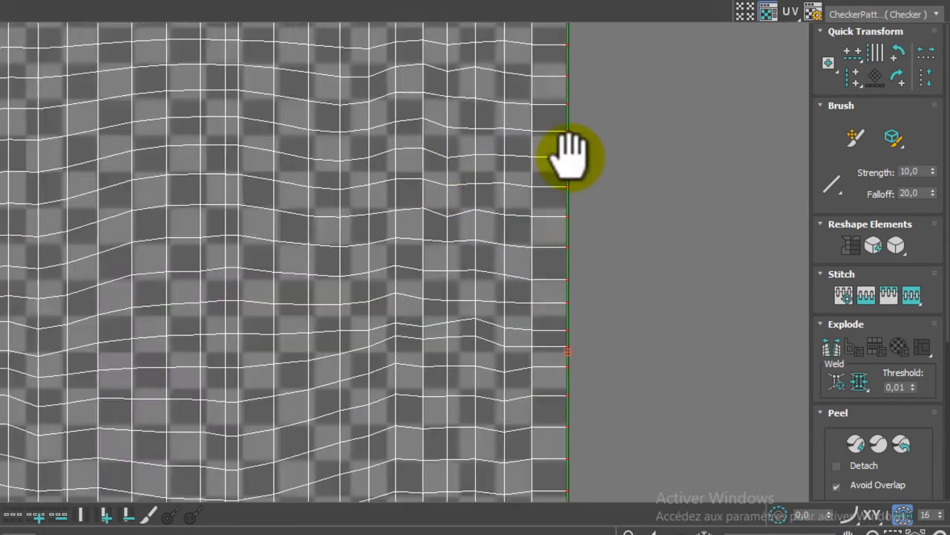
# Straighten the wavy left column with Align Vertical, then select all UV vertices.
pyautogui.scroll(-5, 569, 153)
pyautogui.moveTo(278, 73); pyautogui.dragTo(326, 372)
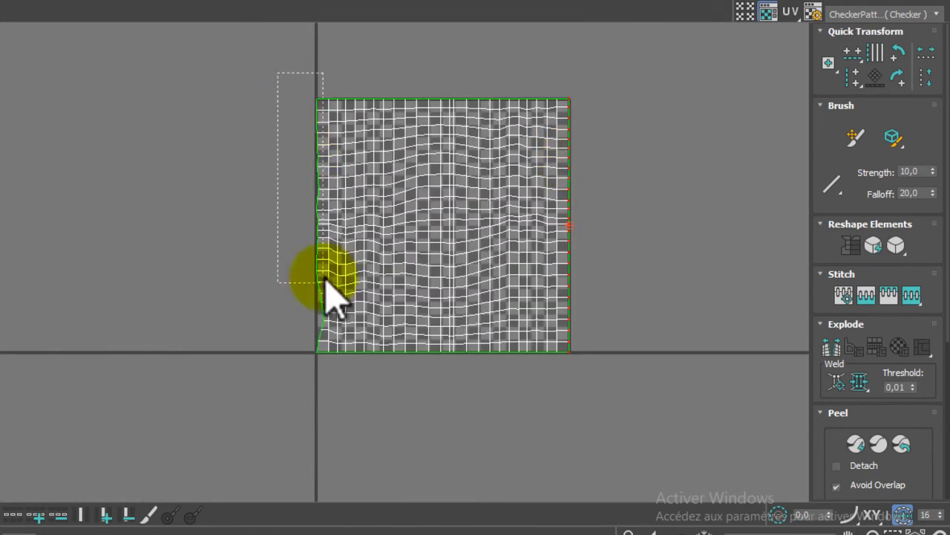
pyautogui.click(852, 74)
pyautogui.scroll(4, 381, 214)
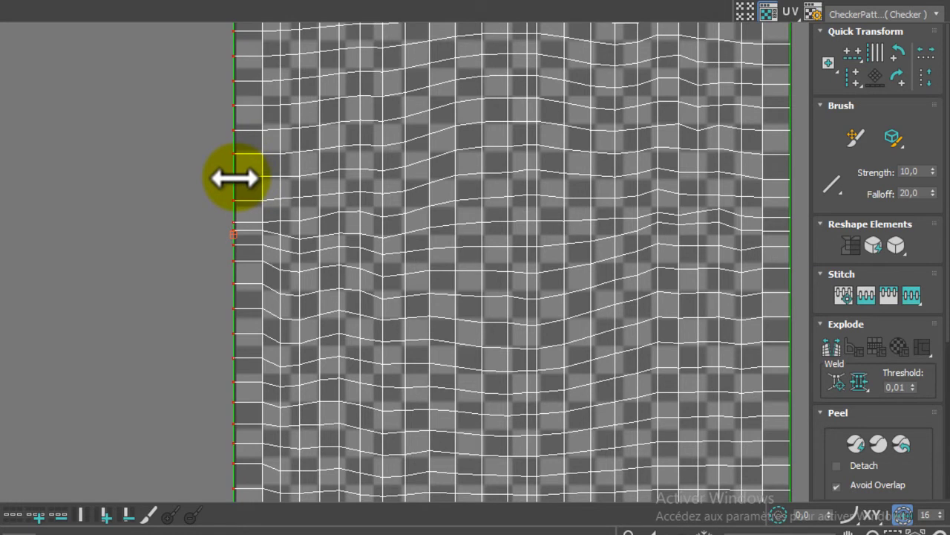
pyautogui.scroll(-4, 235, 177)
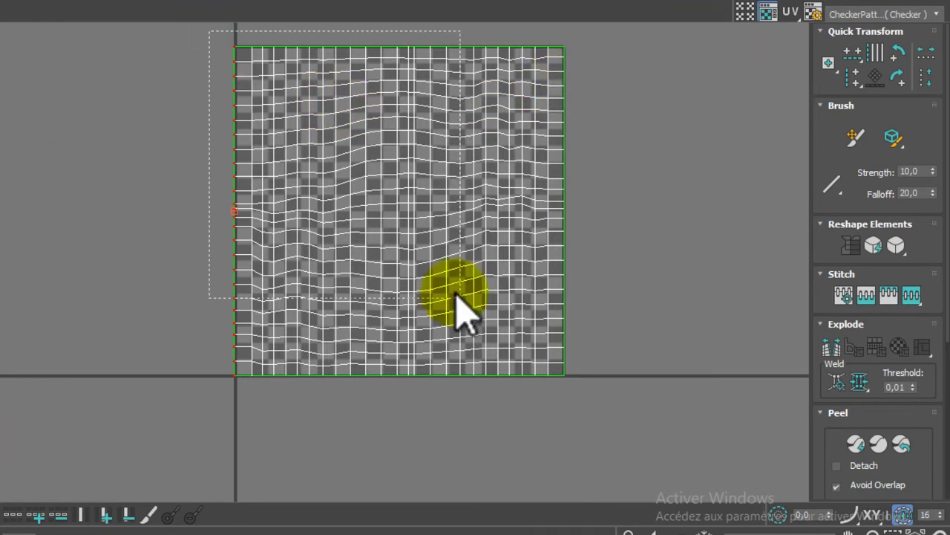
pyautogui.moveTo(208, 39); pyautogui.dragTo(602, 436)
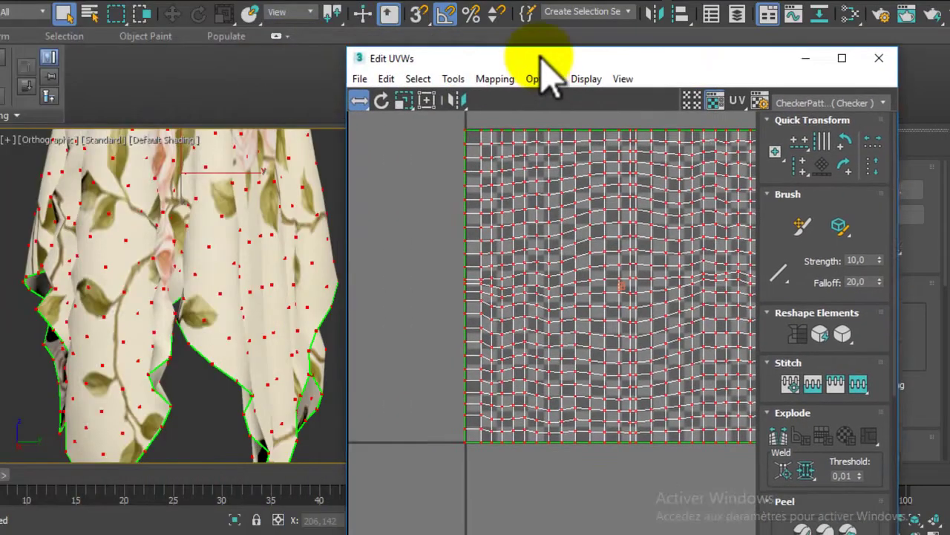
# Shift the UV editor aside, orbit the curtain, and bring up the Edit UVWs Tools menu.
pyautogui.moveTo(547, 75); pyautogui.dragTo(563, 8)
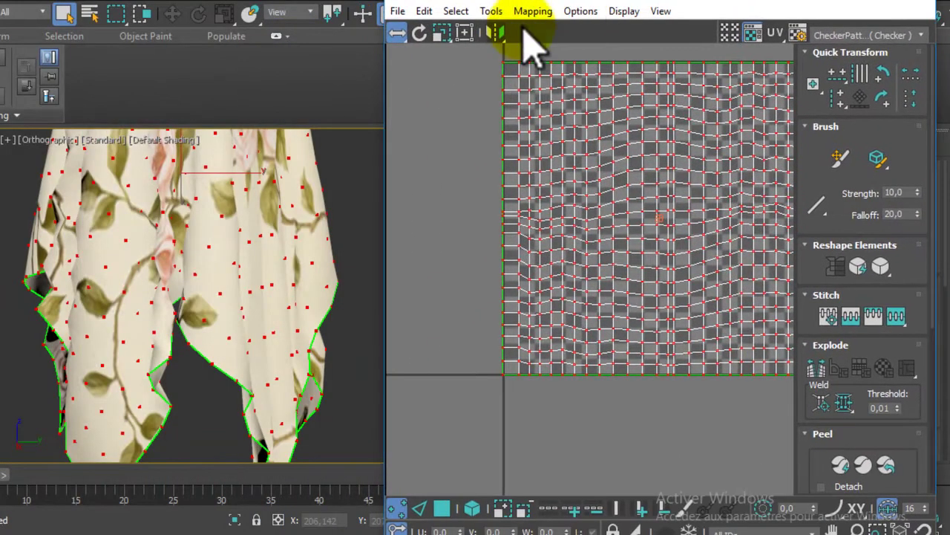
pyautogui.moveTo(195, 378)
pyautogui.keyDown('alt'); pyautogui.mouseDown(button='middle')
pyautogui.moveTo(260, 273)
pyautogui.moveTo(208, 287)
pyautogui.moveTo(106, 265)
pyautogui.moveTo(41, 273)
pyautogui.moveTo(166, 319)
pyautogui.moveTo(138, 339)
pyautogui.moveTo(286, 357)
pyautogui.moveTo(312, 350)
pyautogui.moveTo(297, 350)
pyautogui.mouseUp(button='middle'); pyautogui.keyUp('alt')
pyautogui.moveTo(520, 327)
pyautogui.mouseDown(button='middle')
pyautogui.moveTo(547, 323)
pyautogui.moveTo(494, 342)
pyautogui.moveTo(505, 330)
pyautogui.mouseUp(button='middle')
pyautogui.scroll(-2, 547, 322)
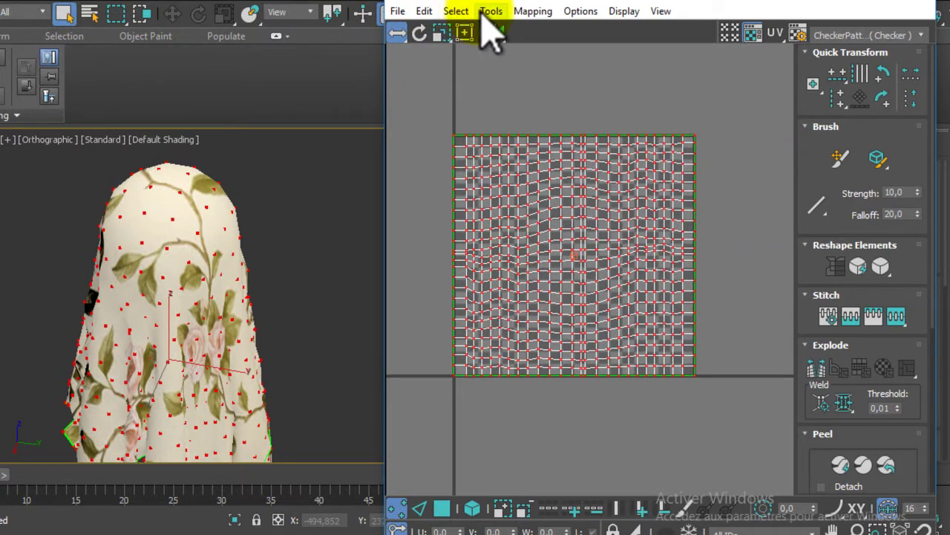
pyautogui.click(490, 14)
# Try a Relax by Polygon Angles on the UVs, then undo the distorted result.
pyautogui.click(594, 280)
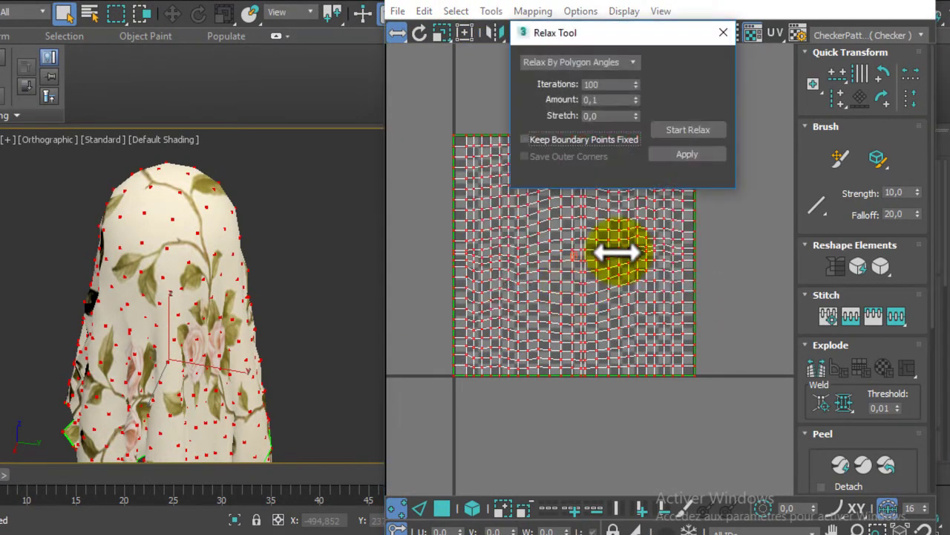
pyautogui.moveTo(639, 37); pyautogui.dragTo(343, 17)
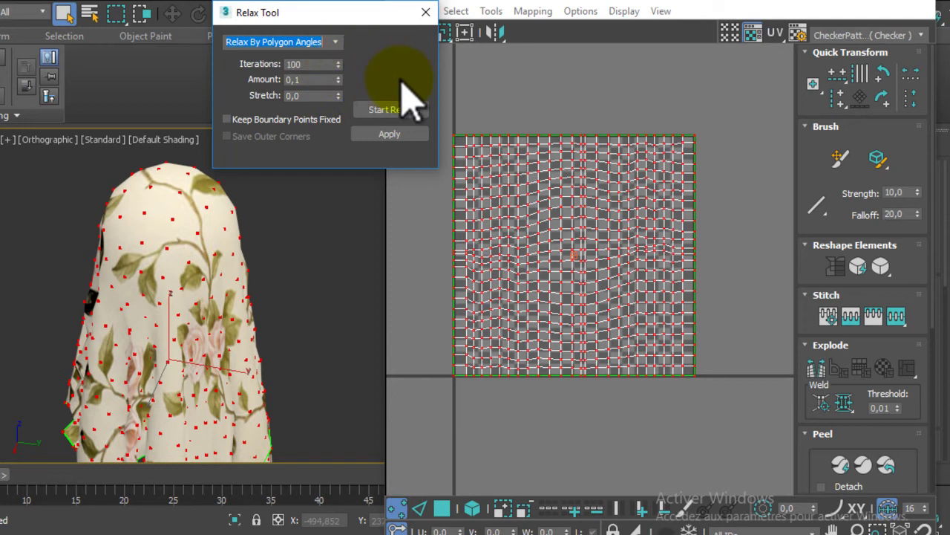
pyautogui.click(382, 135)
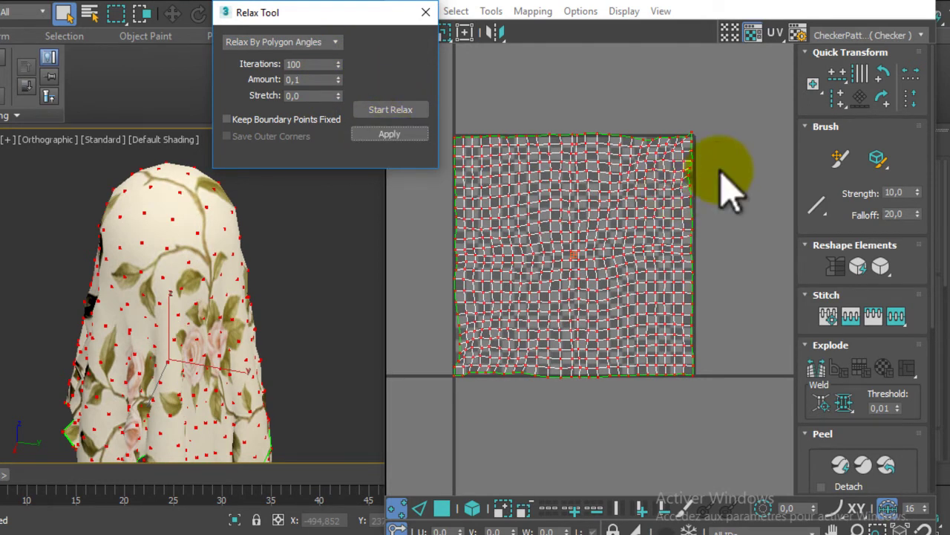
pyautogui.scroll(2, 732, 191)
pyautogui.moveTo(718, 164); pyautogui.dragTo(754, 160, button='middle')
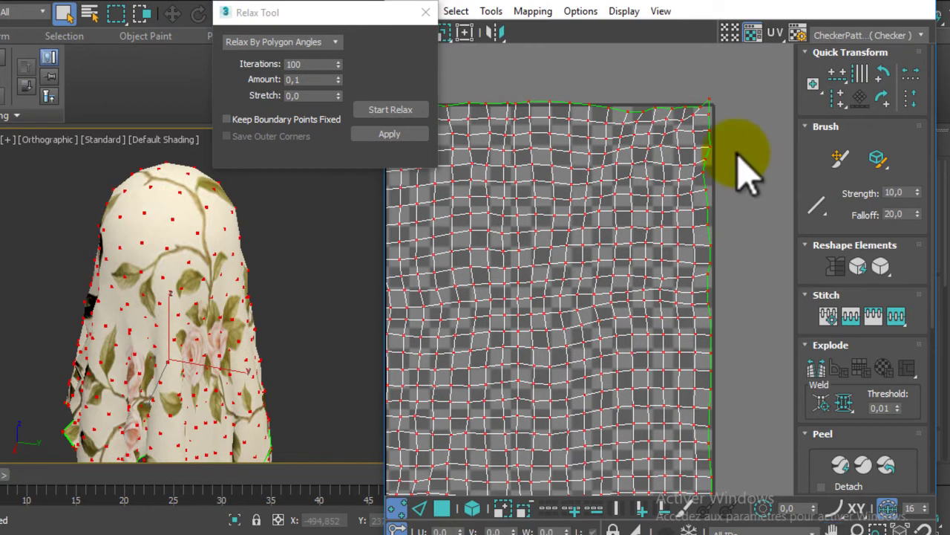
pyautogui.hotkey('ctrl', 'z')
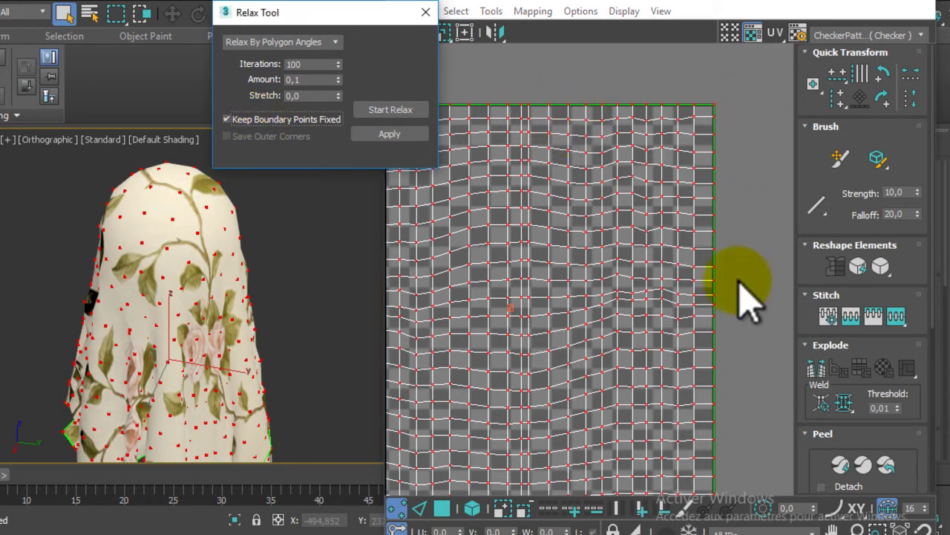
# Reapply the relax with Keep Boundary Points Fixed ticked and check the evened grid.
pyautogui.click(394, 134)
pyautogui.keyDown('alt'); pyautogui.moveTo(248, 338); pyautogui.dragTo(118, 252, button='middle'); pyautogui.keyUp('alt')
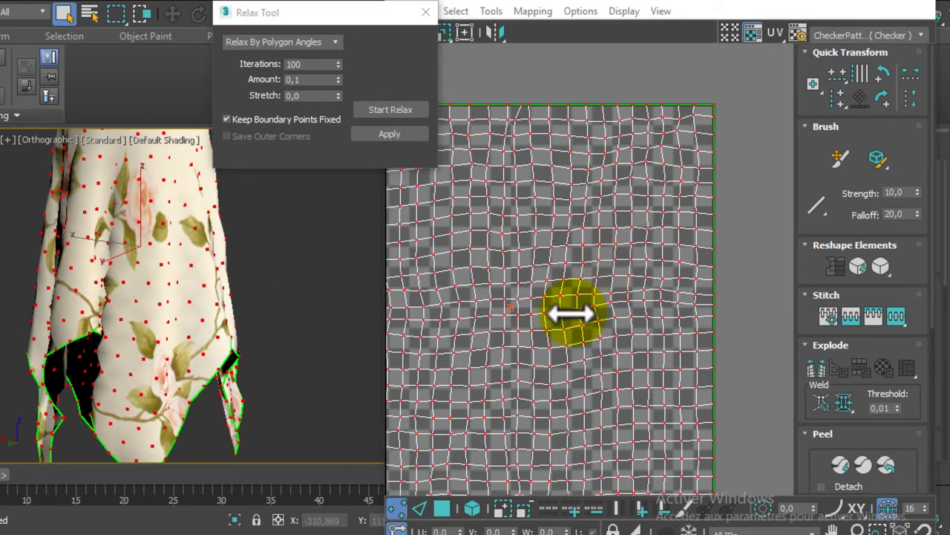
pyautogui.moveTo(569, 314); pyautogui.dragTo(696, 259, button='middle')
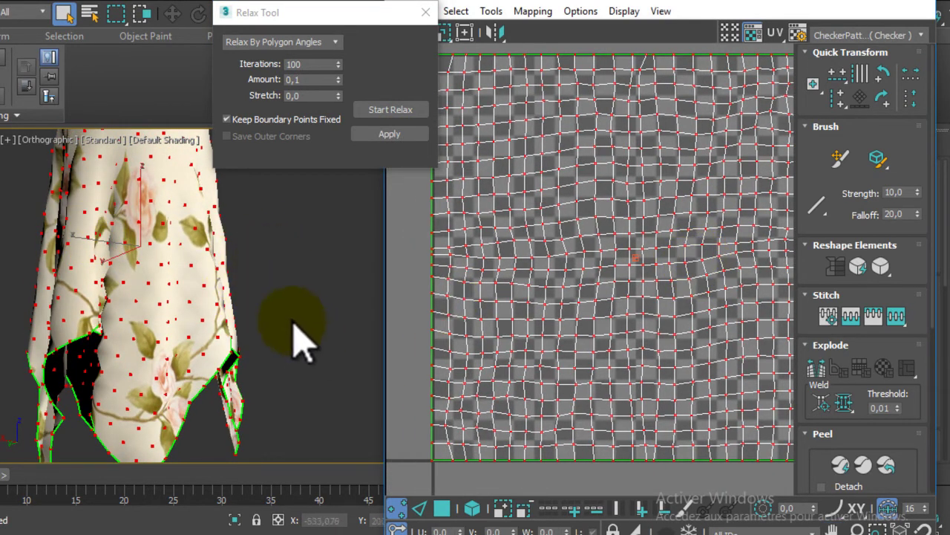